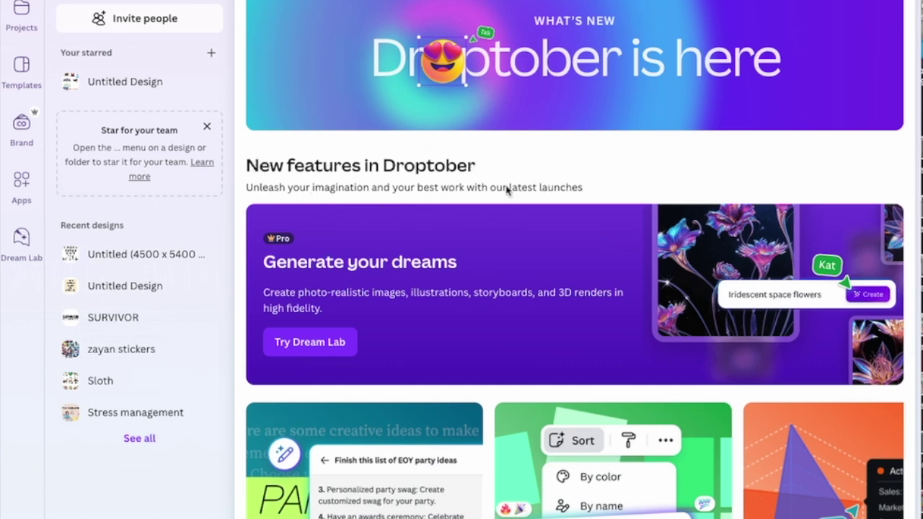
Step: Open Dream Lab from the left sidebar
{"action": "scroll", "coordinate": [570, 274], "scroll_direction": "down", "scroll_amount": 8}
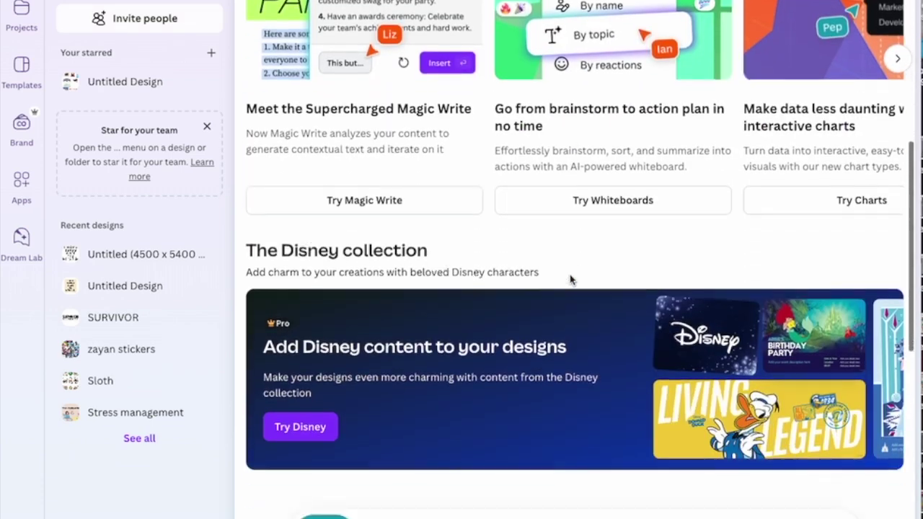
{"action": "scroll", "coordinate": [570, 280], "scroll_direction": "down", "scroll_amount": 4}
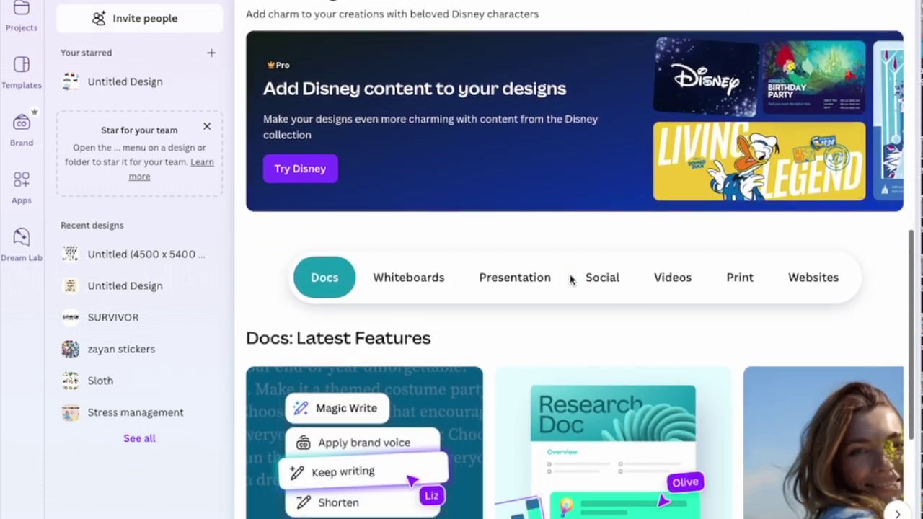
{"action": "scroll", "coordinate": [570, 280], "scroll_direction": "down", "scroll_amount": 5}
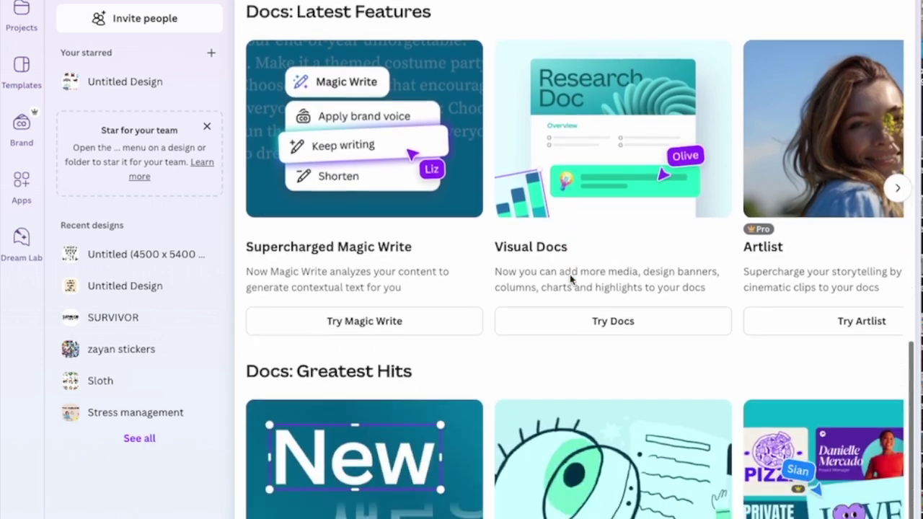
{"action": "scroll", "coordinate": [570, 280], "scroll_direction": "down", "scroll_amount": 1}
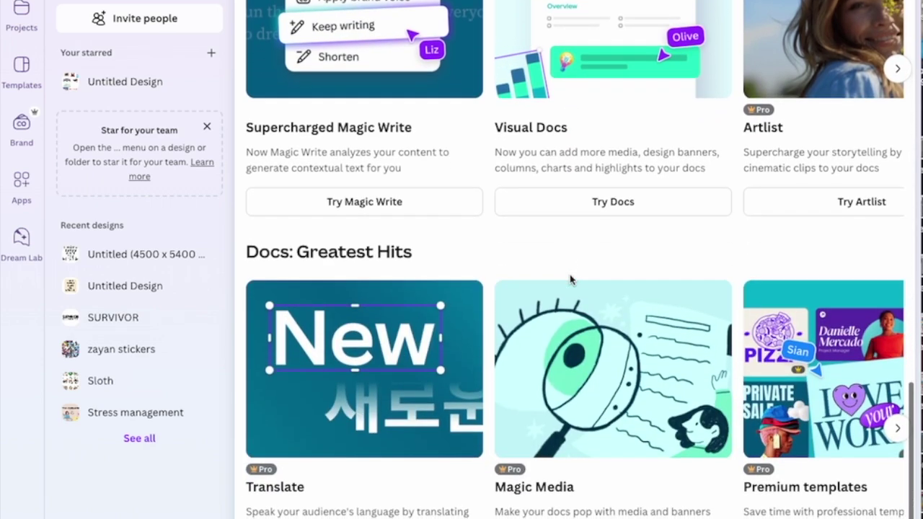
{"action": "scroll", "coordinate": [570, 280], "scroll_direction": "up", "scroll_amount": 14}
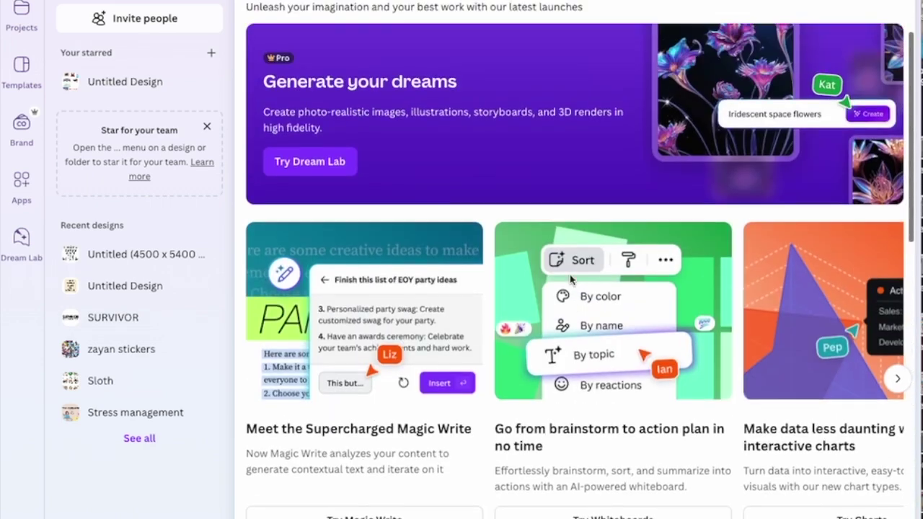
{"action": "scroll", "coordinate": [570, 279], "scroll_direction": "up", "scroll_amount": 2}
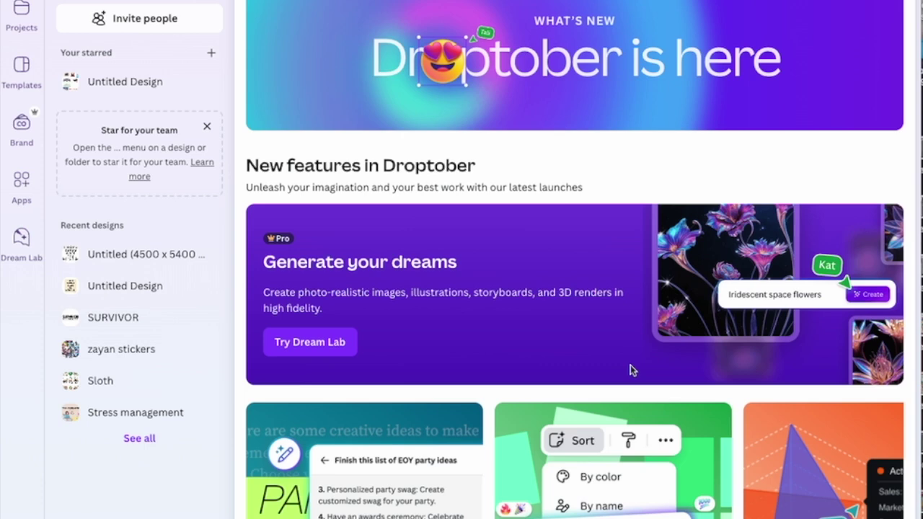
{"action": "left_click", "coordinate": [347, 344]}
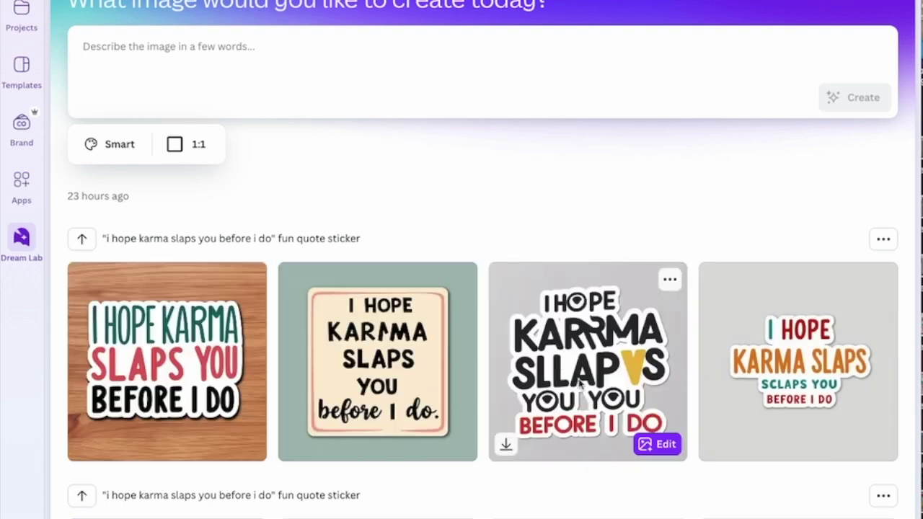
Step: Browse the earlier 'i hope karma slaps you before i do' sticker generations, then return to the prompt box
{"action": "scroll", "coordinate": [579, 381], "scroll_direction": "down", "scroll_amount": 7}
{"action": "scroll", "coordinate": [581, 384], "scroll_direction": "down", "scroll_amount": 4}
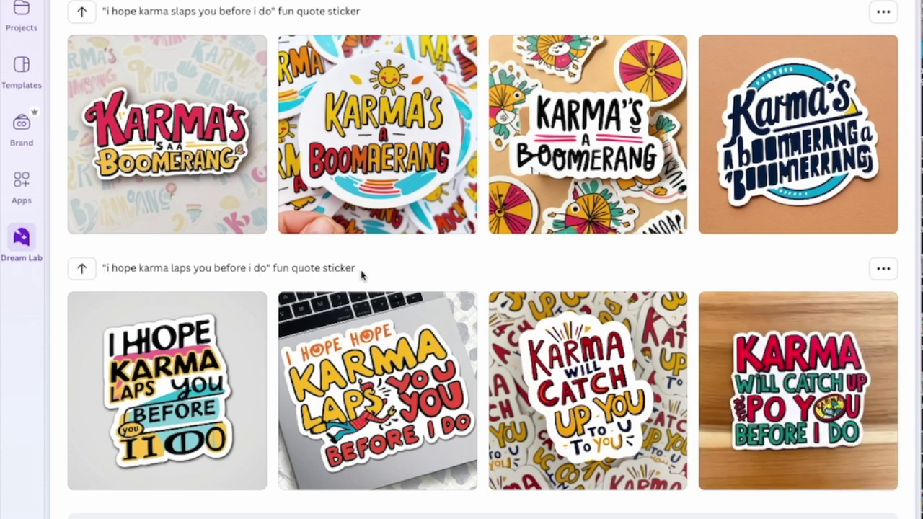
{"action": "scroll", "coordinate": [449, 323], "scroll_direction": "up", "scroll_amount": 3}
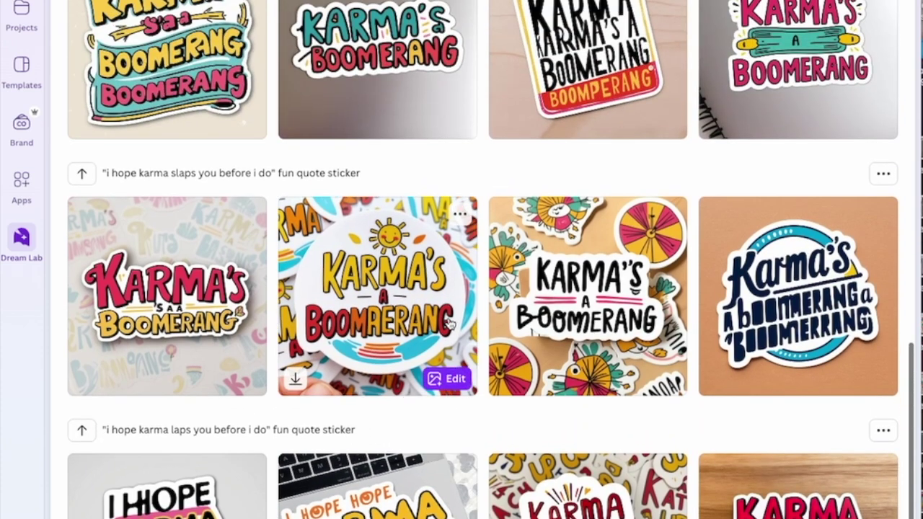
{"action": "scroll", "coordinate": [449, 323], "scroll_direction": "up", "scroll_amount": 2}
{"action": "scroll", "coordinate": [449, 323], "scroll_direction": "down", "scroll_amount": 1}
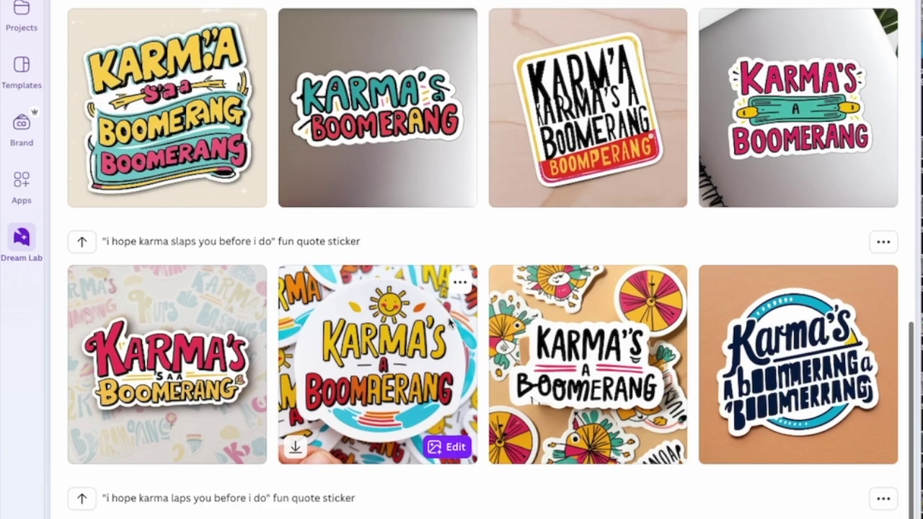
{"action": "scroll", "coordinate": [450, 323], "scroll_direction": "down", "scroll_amount": 4}
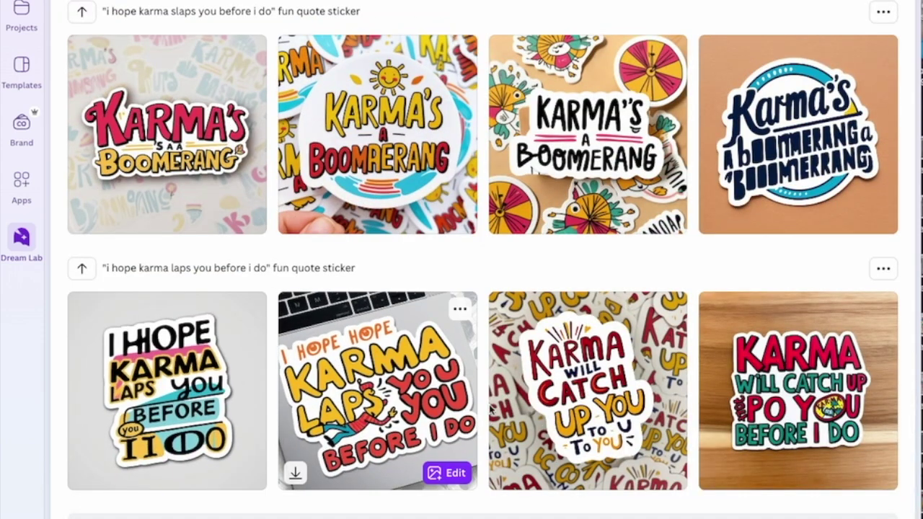
{"action": "scroll", "coordinate": [346, 266], "scroll_direction": "up", "scroll_amount": 5}
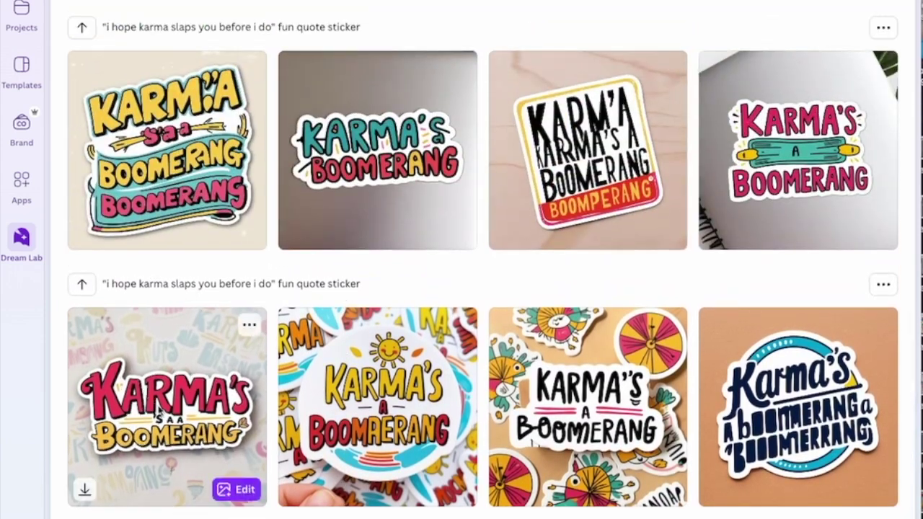
{"action": "scroll", "coordinate": [635, 289], "scroll_direction": "up", "scroll_amount": 2}
{"action": "scroll", "coordinate": [635, 289], "scroll_direction": "up", "scroll_amount": 2}
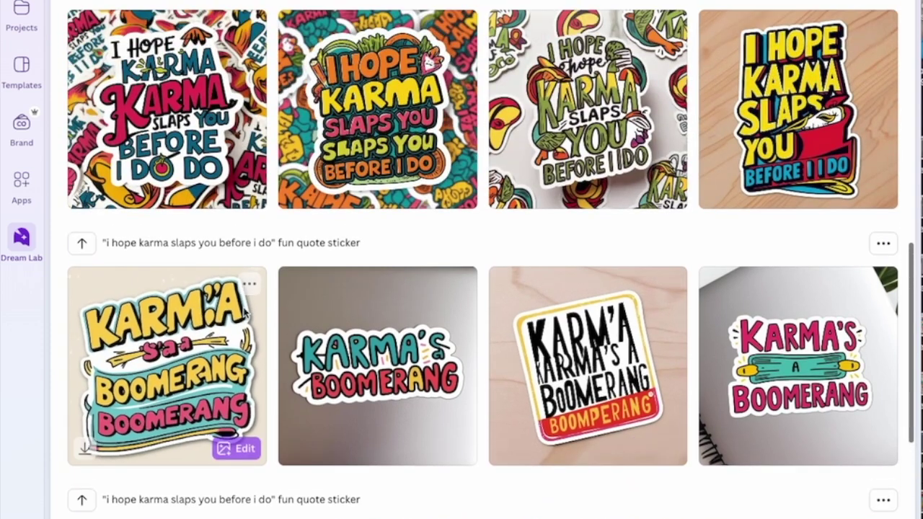
{"action": "scroll", "coordinate": [525, 225], "scroll_direction": "up", "scroll_amount": 2}
{"action": "scroll", "coordinate": [525, 225], "scroll_direction": "up", "scroll_amount": 1}
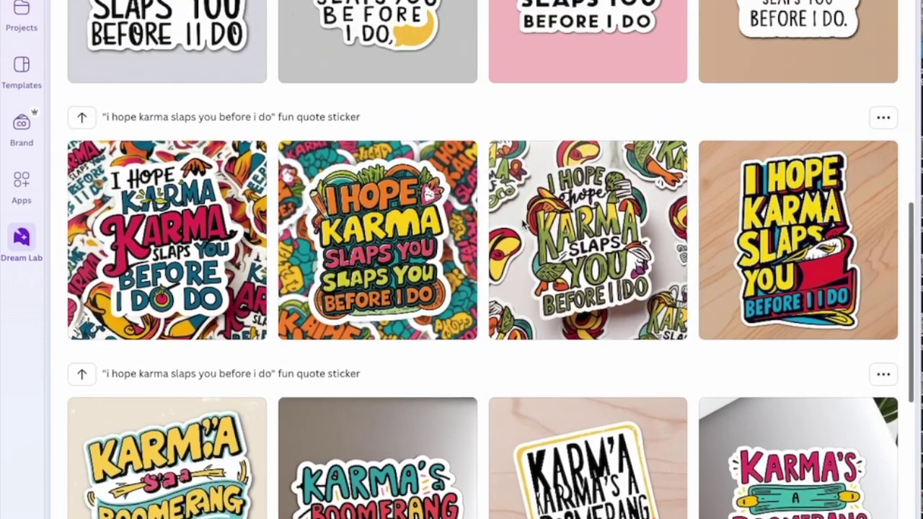
{"action": "scroll", "coordinate": [523, 223], "scroll_direction": "up", "scroll_amount": 5}
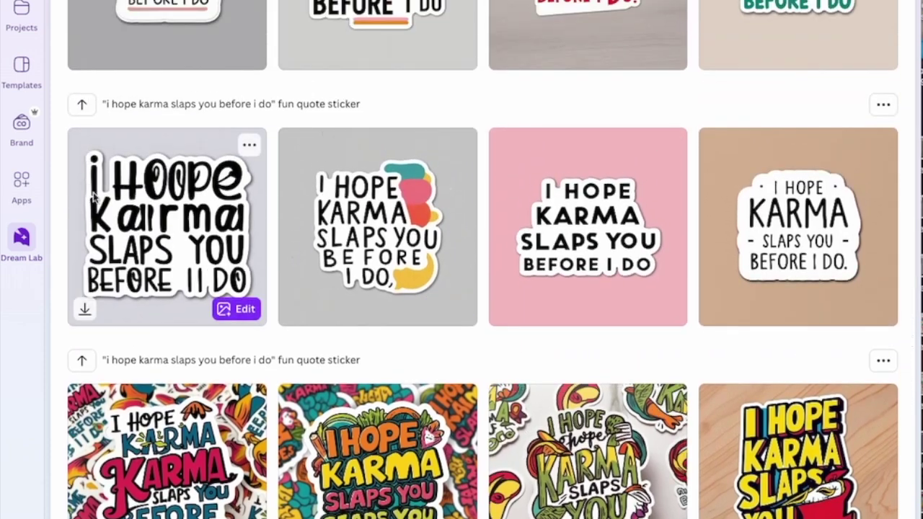
{"action": "scroll", "coordinate": [214, 224], "scroll_direction": "up", "scroll_amount": 7}
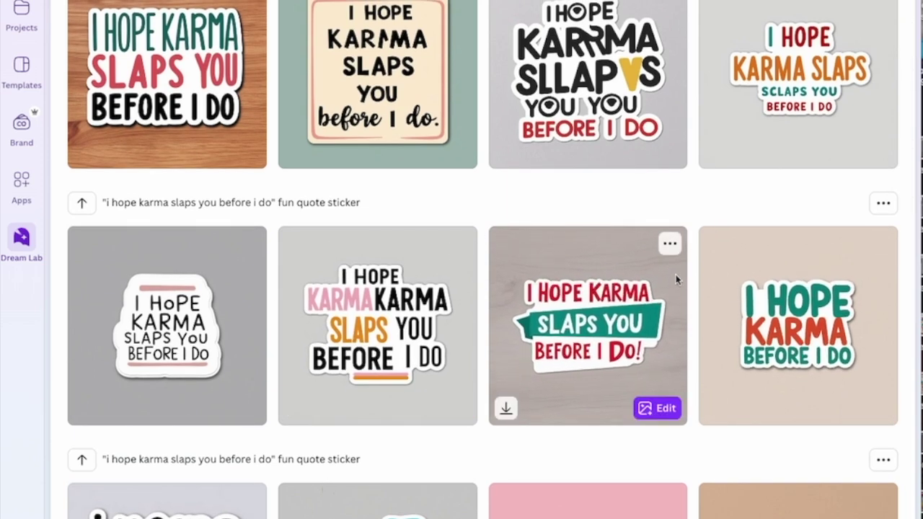
{"action": "scroll", "coordinate": [676, 280], "scroll_direction": "up", "scroll_amount": 5}
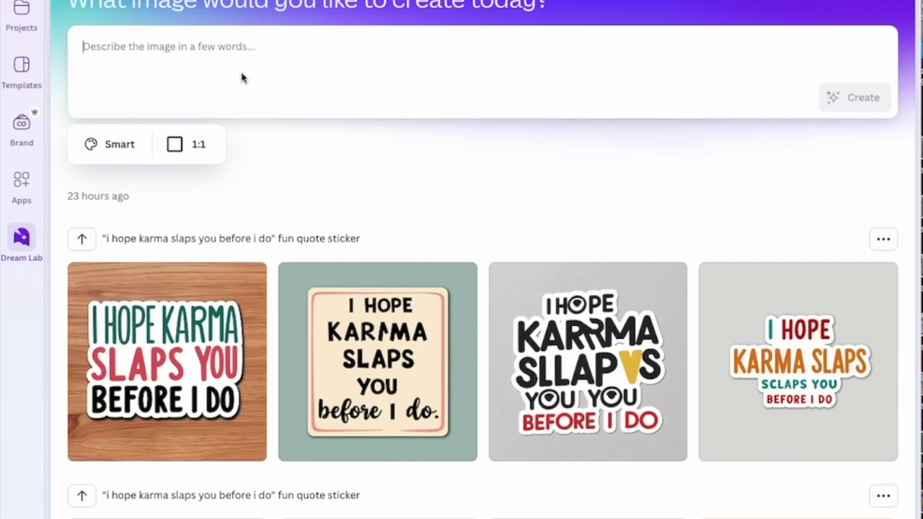
Step: Look through the image style list and close it without changing the style
{"action": "left_click", "coordinate": [119, 146]}
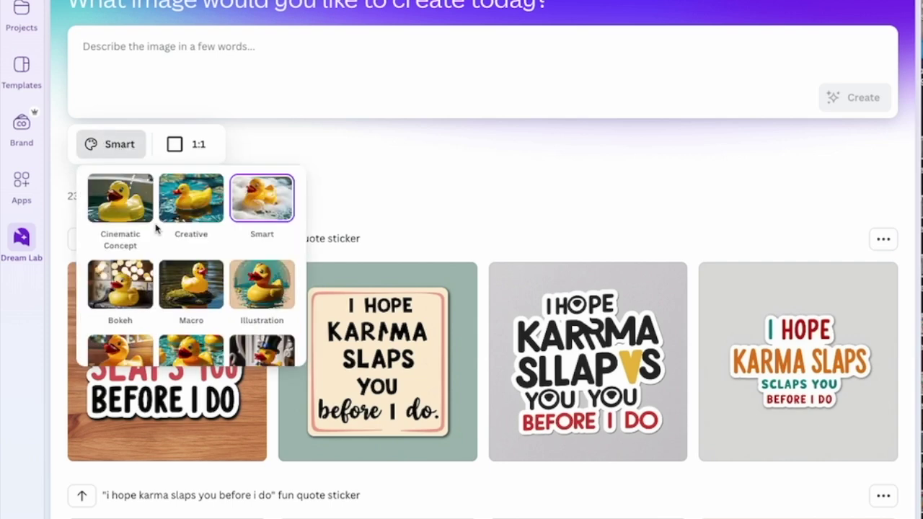
{"action": "scroll", "coordinate": [159, 228], "scroll_direction": "down", "scroll_amount": 2}
{"action": "scroll", "coordinate": [156, 228], "scroll_direction": "down", "scroll_amount": 5}
{"action": "scroll", "coordinate": [156, 227], "scroll_direction": "down", "scroll_amount": 2}
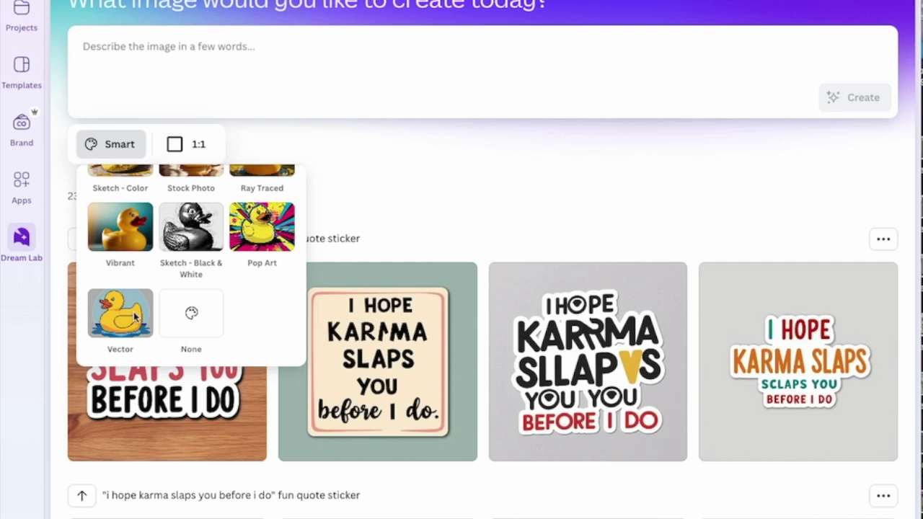
{"action": "left_click", "coordinate": [433, 209]}
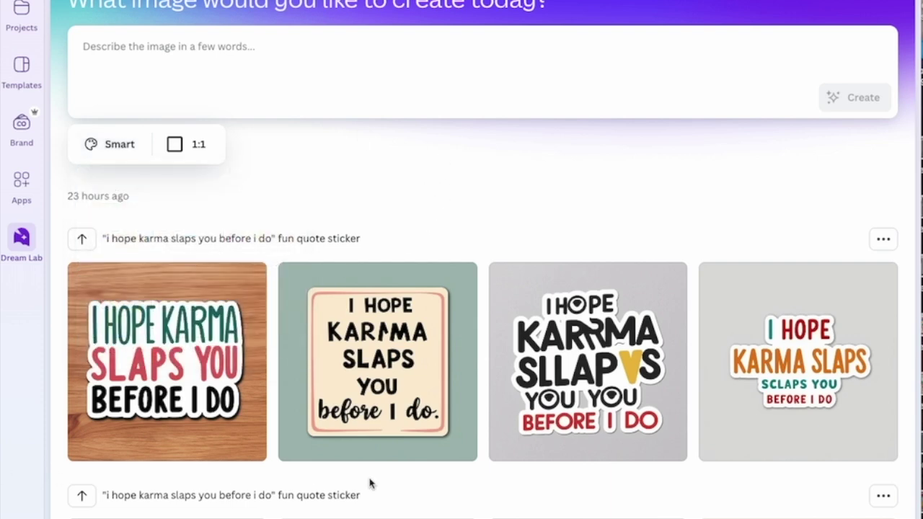
Step: Enter the prompt '"i hope karma slps you before i do" fun quote sticker' and choose Vector style
{"action": "mouse_move", "coordinate": [659, 336]}
{"action": "left_click", "coordinate": [165, 96]}
{"action": "type", "text": "i hope karma slps you before i do"}
{"action": "key", "text": "Home"}
{"action": "type", "text": "\""}
{"action": "key", "text": "End"}
{"action": "type", "text": "\" fun quote sticker"}
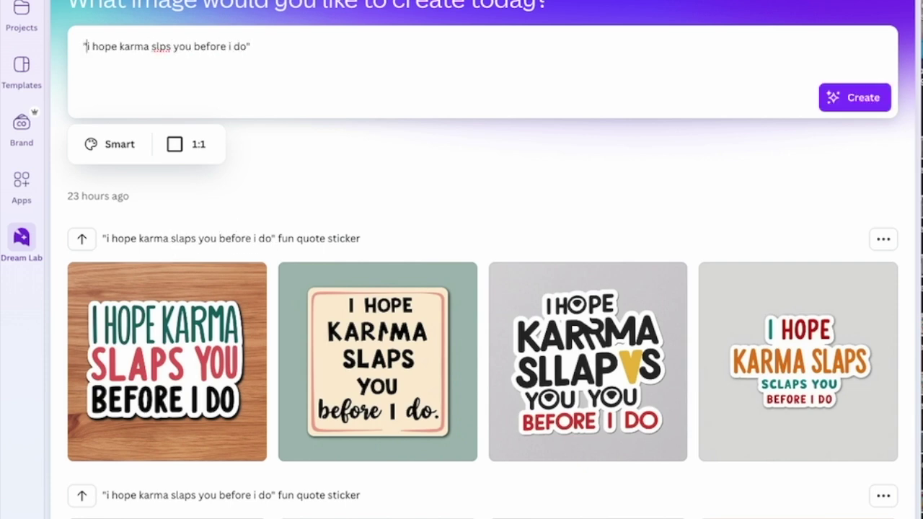
{"action": "left_click", "coordinate": [111, 144]}
{"action": "left_click", "coordinate": [119, 313]}
{"action": "left_click", "coordinate": [187, 143]}
Step: Generate four 9:16 quote stickers and scroll through the results
{"action": "left_click", "coordinate": [346, 198]}
{"action": "left_click", "coordinate": [855, 97]}
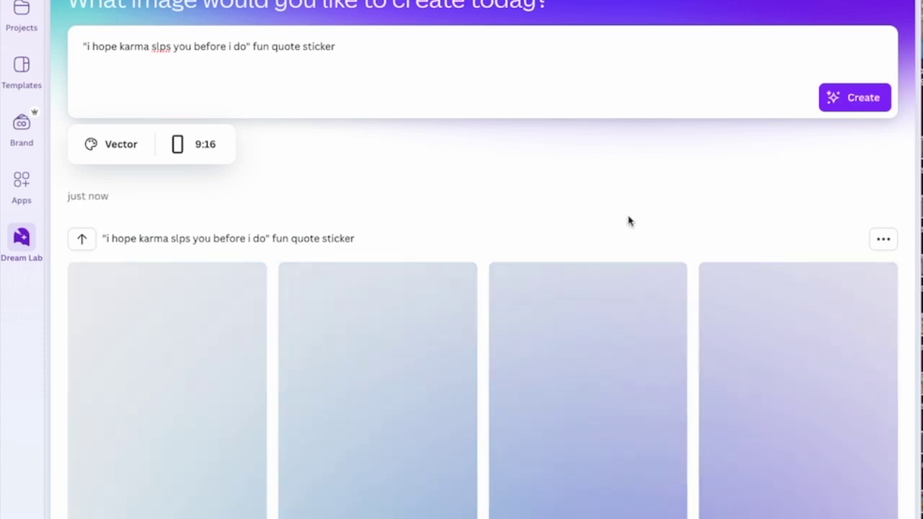
{"action": "scroll", "coordinate": [388, 482], "scroll_direction": "down", "scroll_amount": 3}
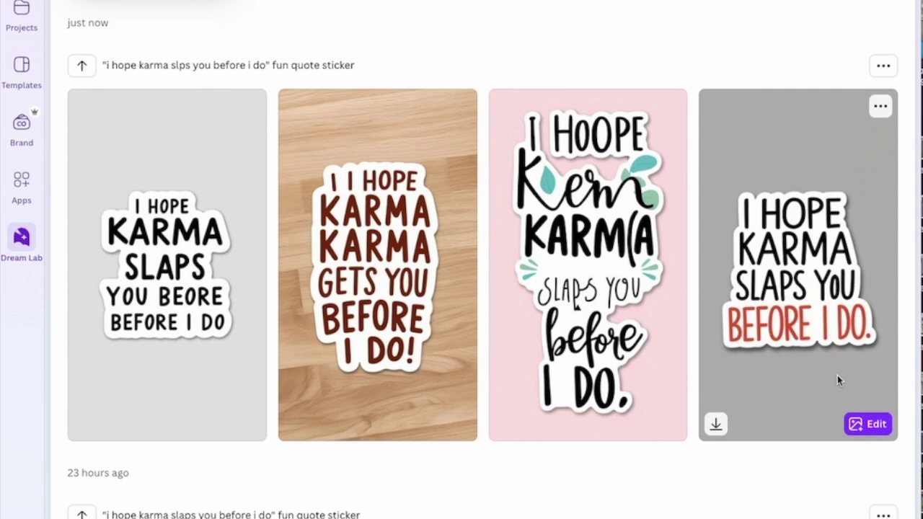
{"action": "mouse_move", "coordinate": [689, 424]}
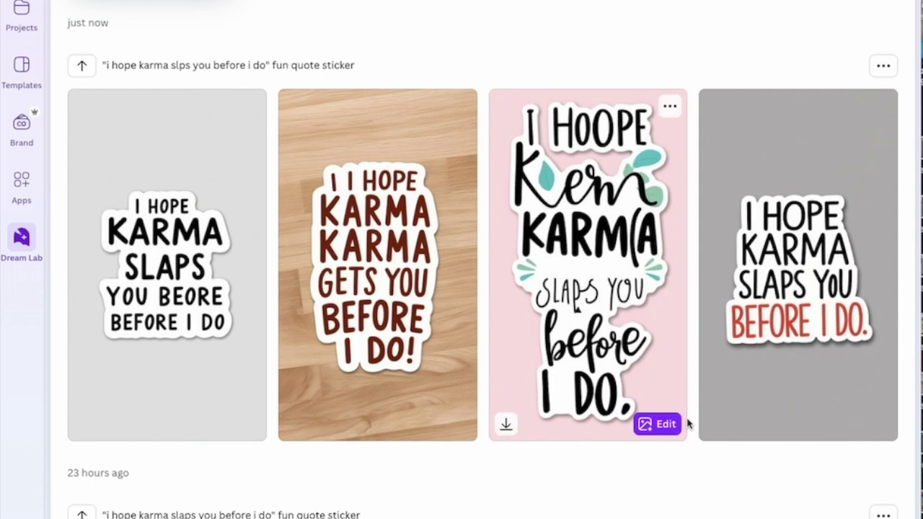
{"action": "scroll", "coordinate": [689, 424], "scroll_direction": "down", "scroll_amount": 5}
Step: Open the beige 'I HOPE KARMA SLAPS YOU' sticker in the editor
{"action": "mouse_move", "coordinate": [426, 324]}
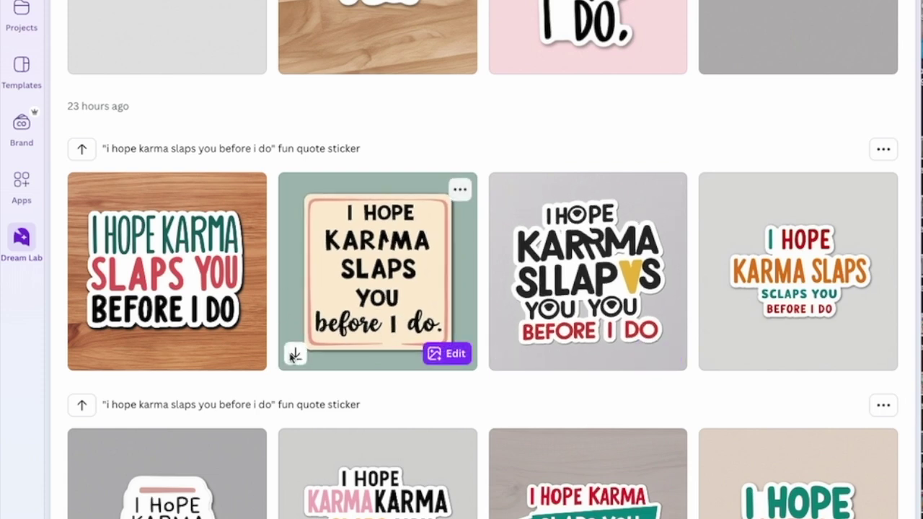
{"action": "left_click", "coordinate": [459, 189]}
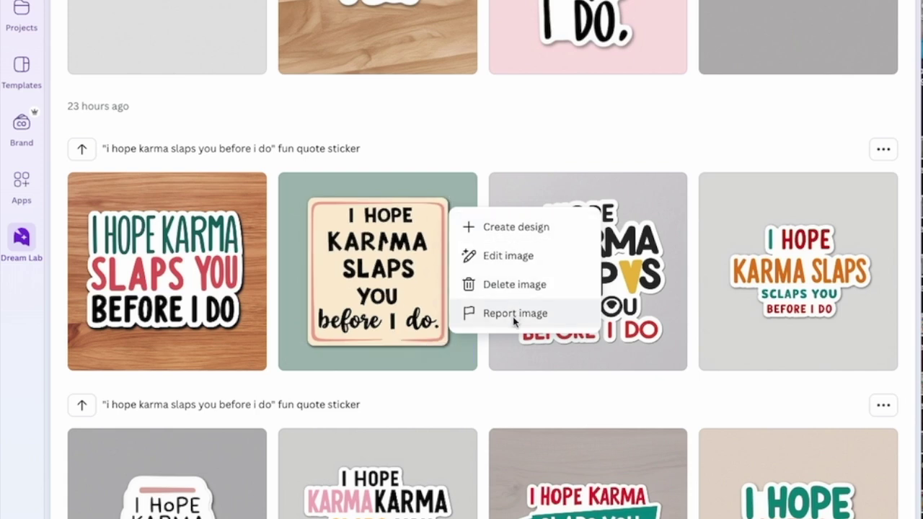
{"action": "left_click", "coordinate": [453, 388]}
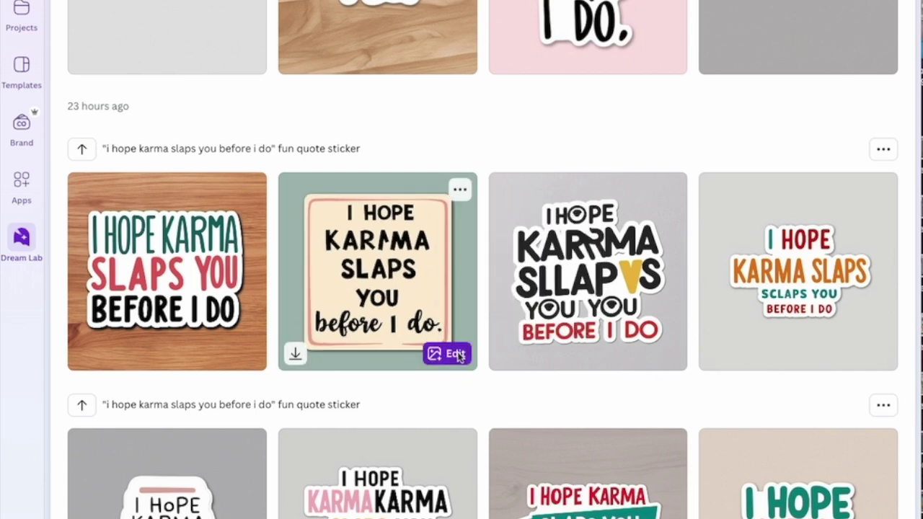
{"action": "left_click", "coordinate": [457, 354]}
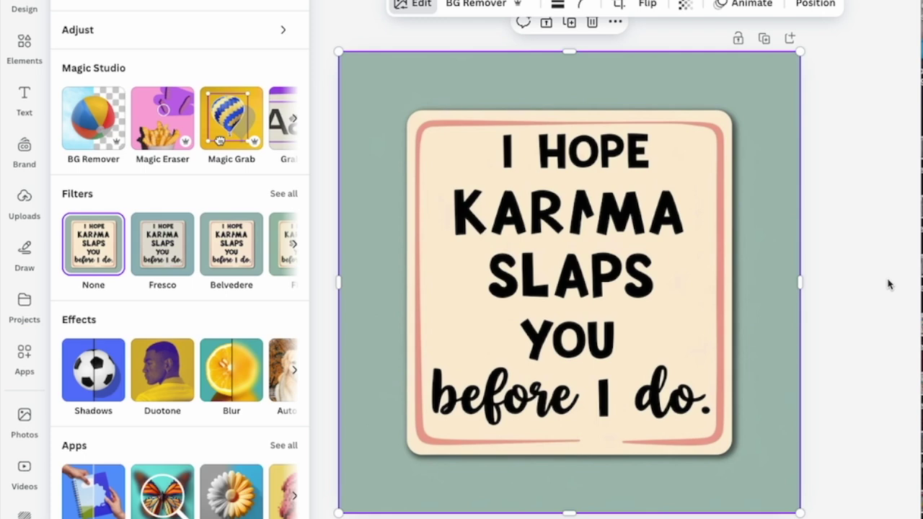
Step: Crop the beige karma sticker inward on top, left, right and bottom, trimming it to 789 × 857
{"action": "left_click", "coordinate": [472, 6]}
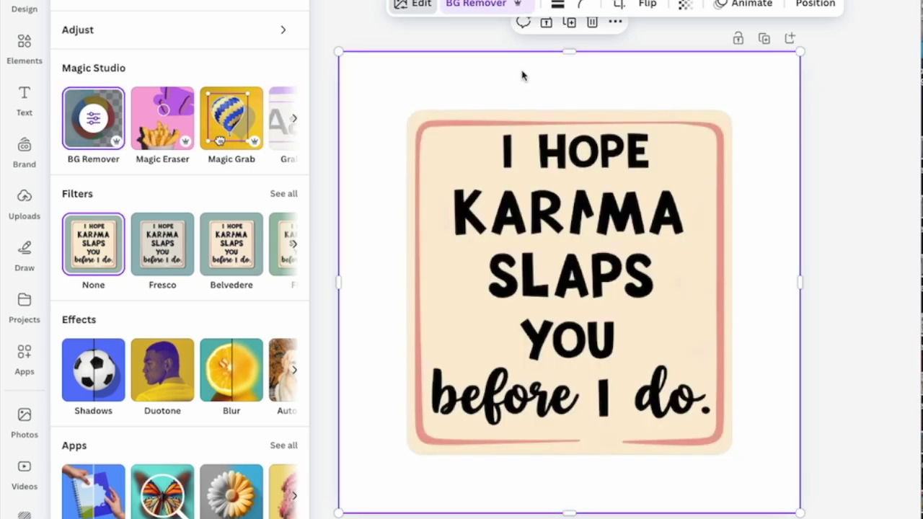
{"action": "left_click_drag", "start_coordinate": [570, 52], "coordinate": [570, 109]}
{"action": "left_click_drag", "start_coordinate": [341, 312], "coordinate": [407, 309]}
{"action": "left_click_drag", "start_coordinate": [800, 311], "coordinate": [732, 310]}
{"action": "left_click_drag", "start_coordinate": [569, 514], "coordinate": [572, 456]}
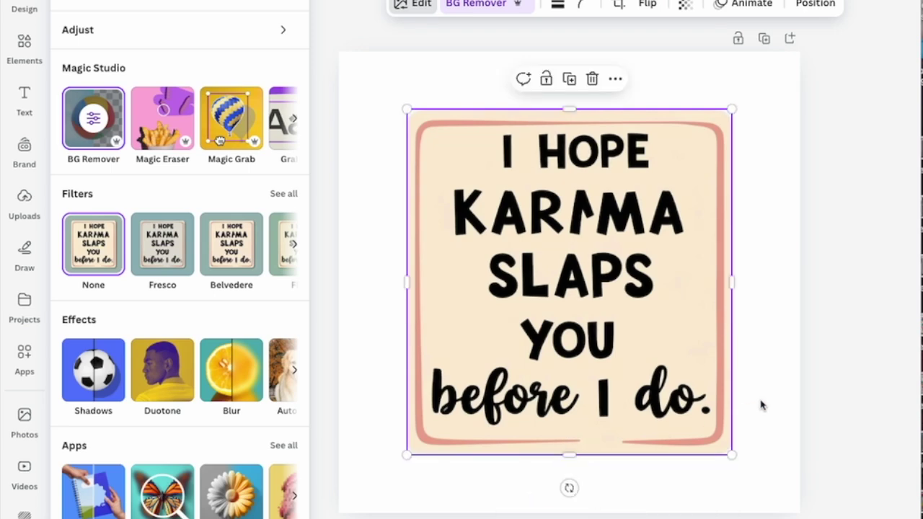
{"action": "left_click", "coordinate": [760, 404]}
{"action": "left_click", "coordinate": [517, 289]}
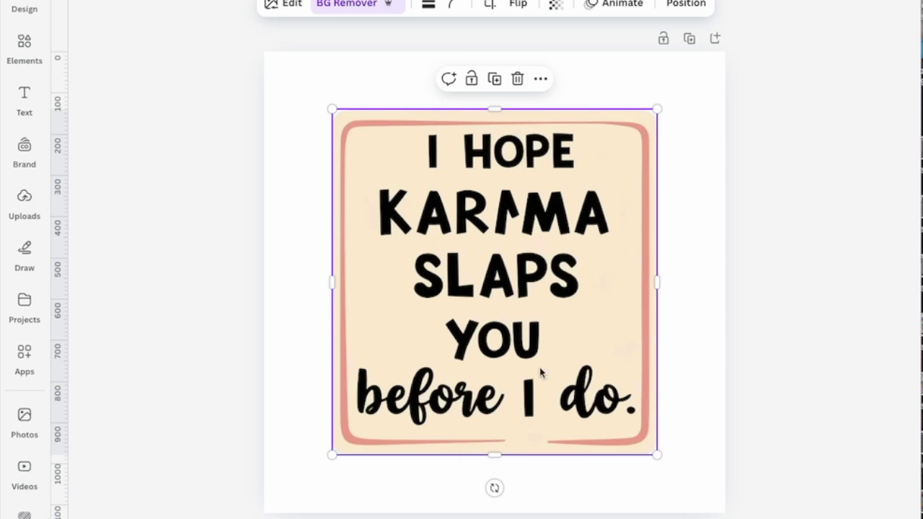
{"action": "left_click", "coordinate": [297, 5]}
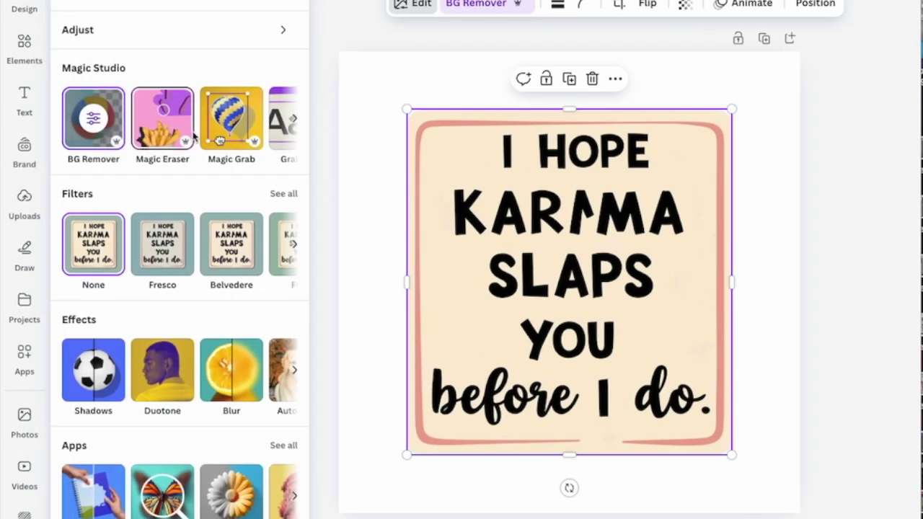
Step: Erase the stray mark in KARMA with a size-7 Magic Eraser brush
{"action": "left_click", "coordinate": [163, 121]}
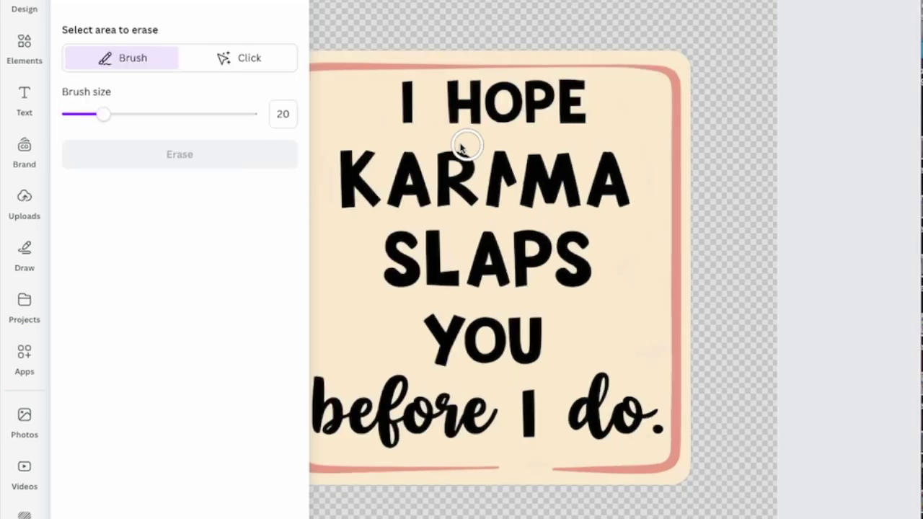
{"action": "left_click_drag", "start_coordinate": [105, 115], "coordinate": [80, 114]}
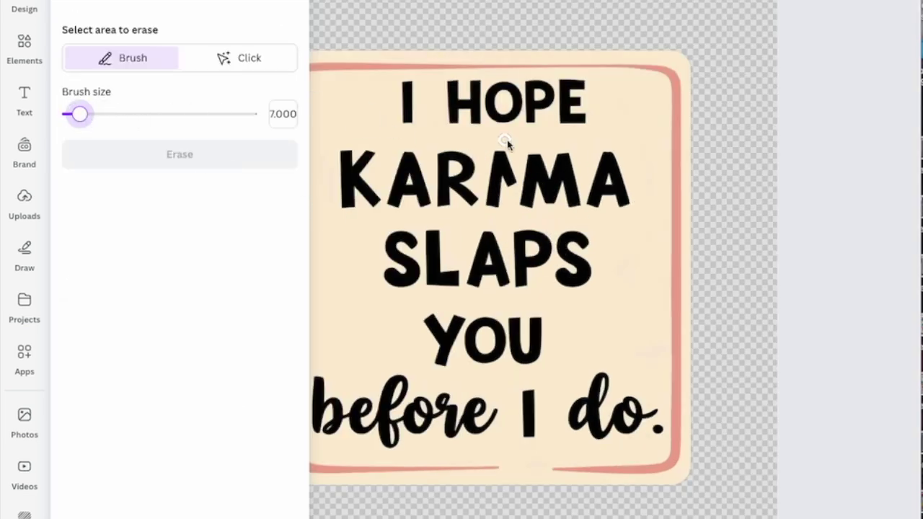
{"action": "mouse_move", "coordinate": [500, 155]}
{"action": "left_mouse_down"}
{"action": "mouse_move", "coordinate": [508, 183]}
{"action": "mouse_move", "coordinate": [496, 164]}
{"action": "mouse_move", "coordinate": [493, 208]}
{"action": "mouse_move", "coordinate": [492, 180]}
{"action": "left_mouse_up"}
{"action": "left_click", "coordinate": [138, 168]}
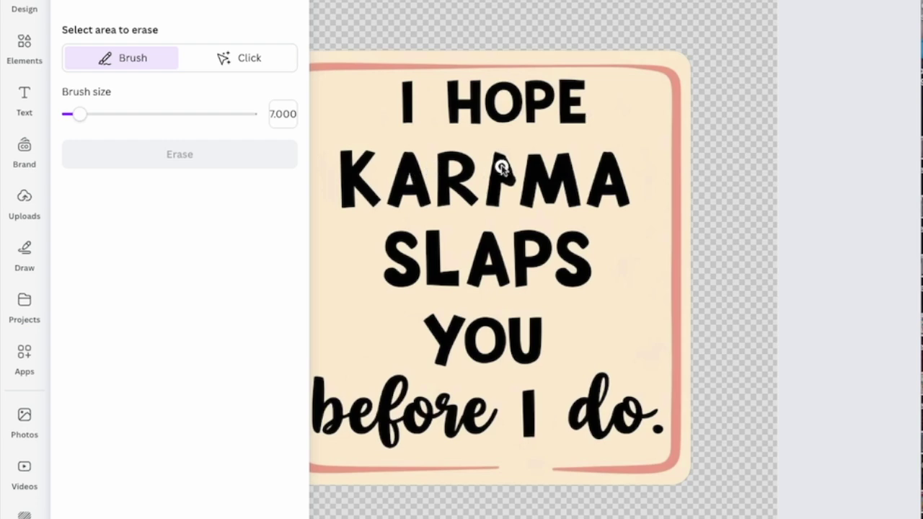
Step: Try the click-to-select erase mode on the mark, then discard that selection
{"action": "left_click", "coordinate": [247, 56]}
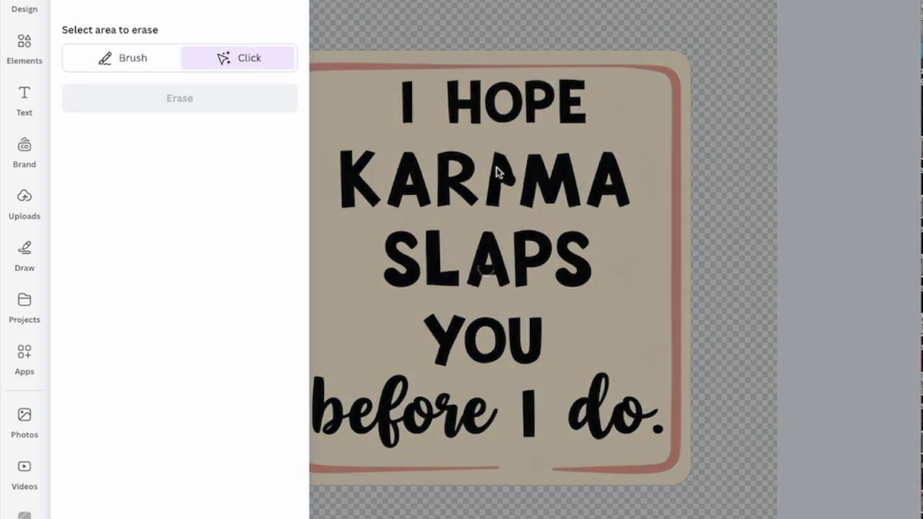
{"action": "left_click", "coordinate": [501, 172]}
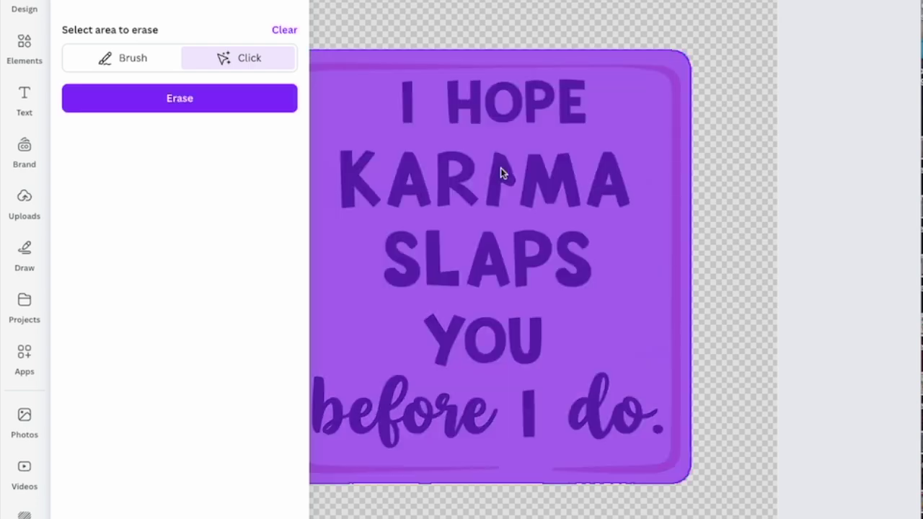
{"action": "left_click", "coordinate": [286, 34]}
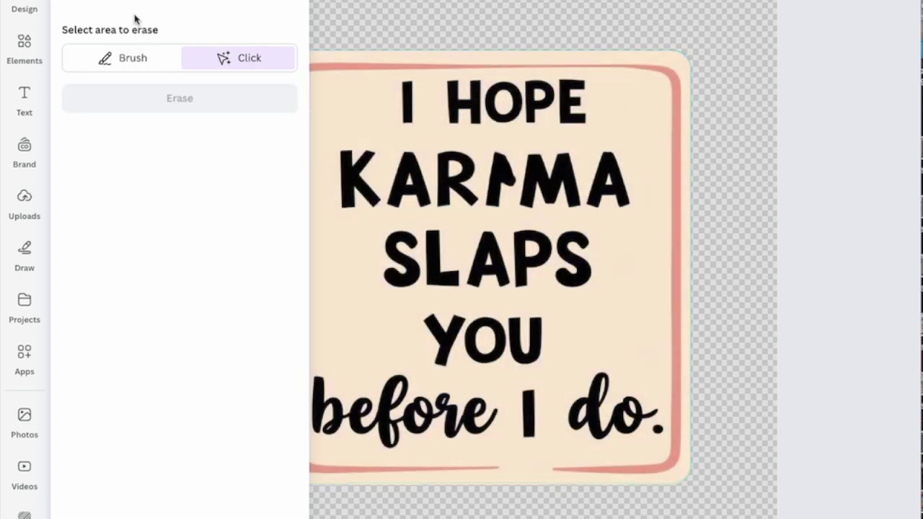
Step: Erase the leftover marks between R and M with brush size 11
{"action": "left_click", "coordinate": [144, 55]}
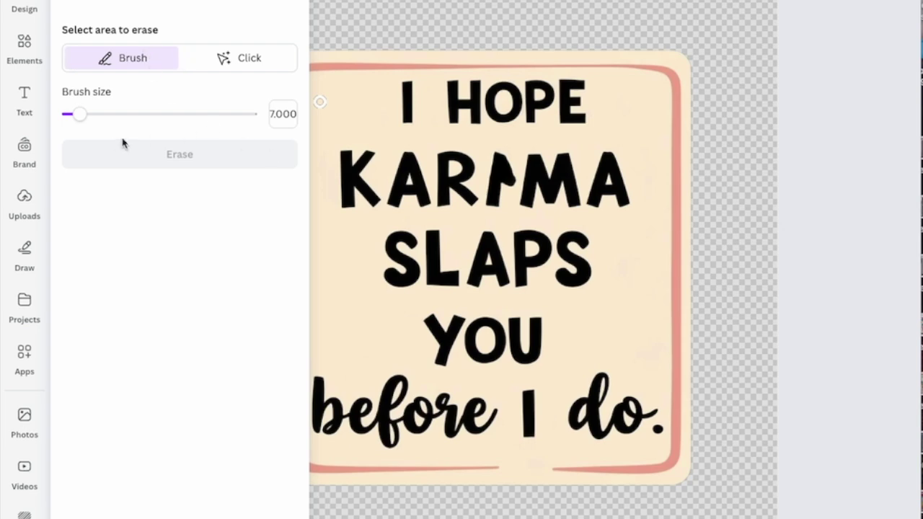
{"action": "left_click_drag", "start_coordinate": [85, 120], "coordinate": [87, 117]}
{"action": "mouse_move", "coordinate": [497, 156]}
{"action": "left_mouse_down"}
{"action": "mouse_move", "coordinate": [509, 178]}
{"action": "mouse_move", "coordinate": [500, 168]}
{"action": "mouse_move", "coordinate": [495, 211]}
{"action": "left_mouse_up"}
{"action": "left_click", "coordinate": [190, 158]}
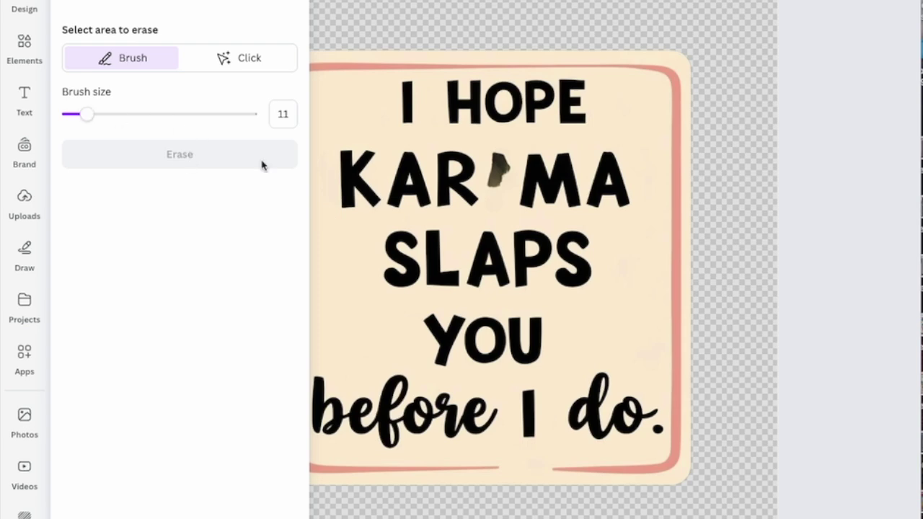
{"action": "mouse_move", "coordinate": [503, 160]}
{"action": "left_mouse_down"}
{"action": "mouse_move", "coordinate": [495, 186]}
{"action": "mouse_move", "coordinate": [497, 156]}
{"action": "left_mouse_up"}
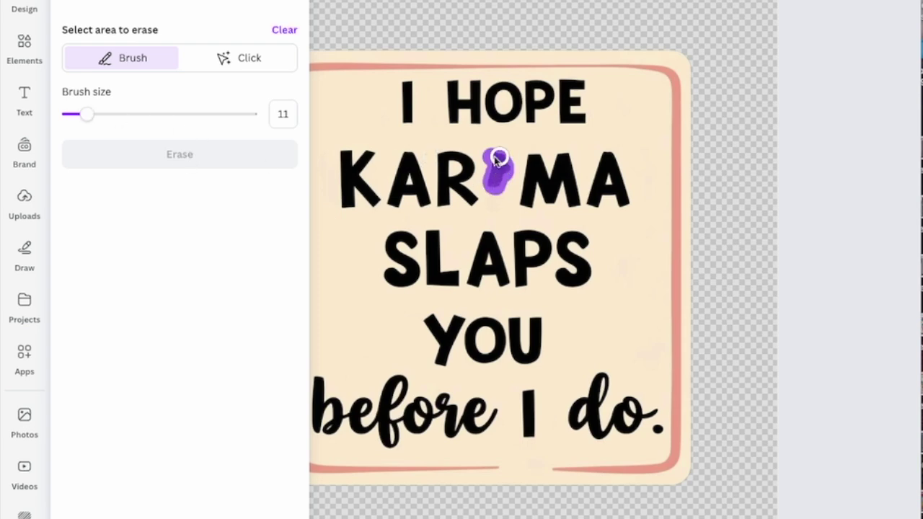
{"action": "left_click", "coordinate": [186, 156]}
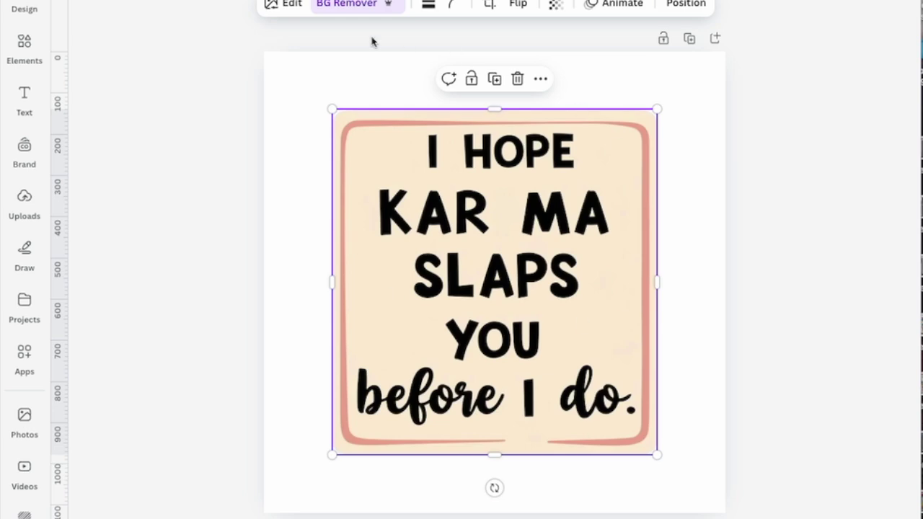
{"action": "left_click", "coordinate": [290, 5]}
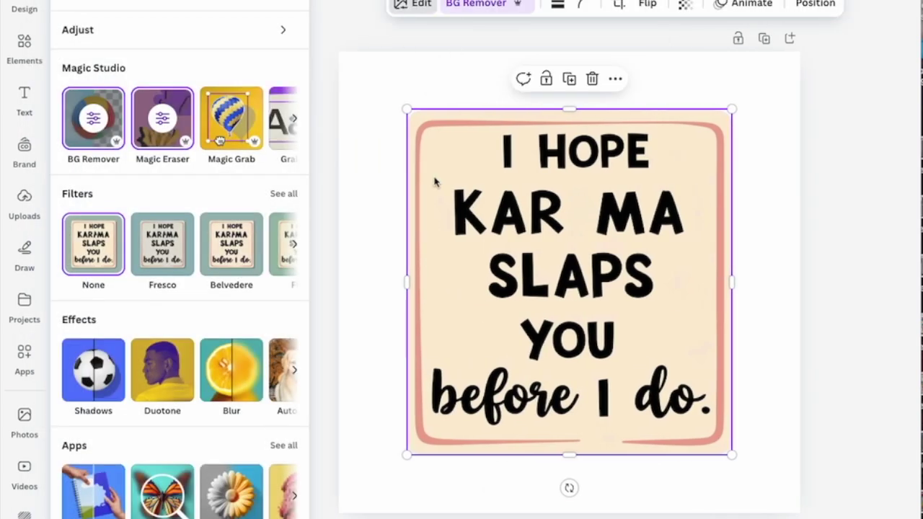
Step: Extract the sticker's wording as editable text using Grab Text with All text
{"action": "scroll", "coordinate": [198, 130], "scroll_direction": "right", "scroll_amount": 2}
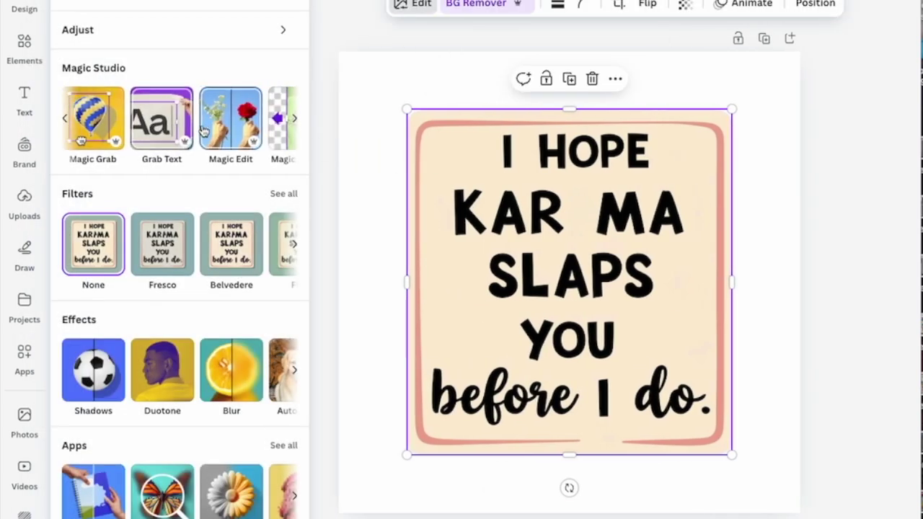
{"action": "left_click", "coordinate": [157, 120]}
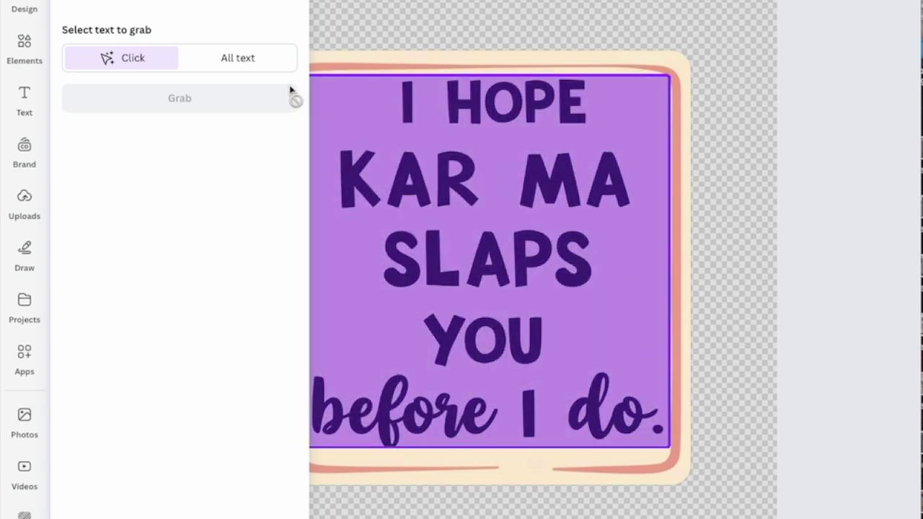
{"action": "left_click", "coordinate": [241, 59]}
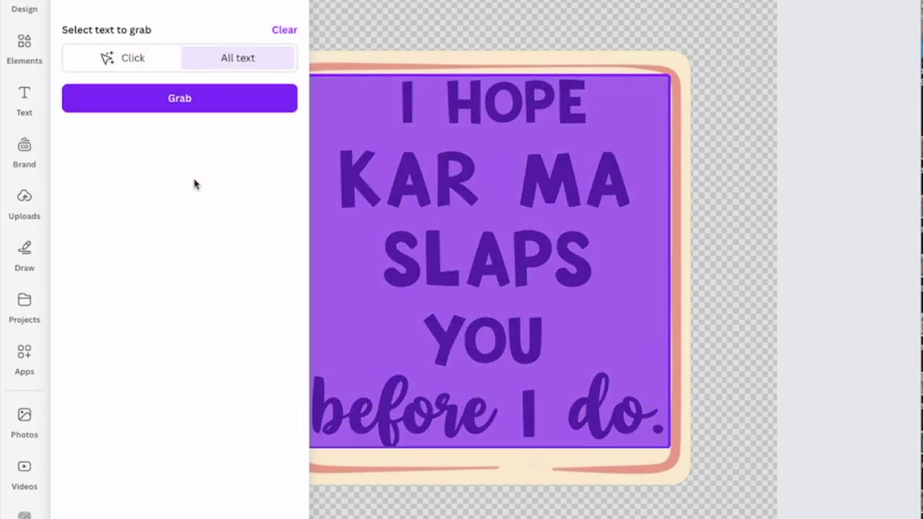
{"action": "left_click", "coordinate": [203, 106]}
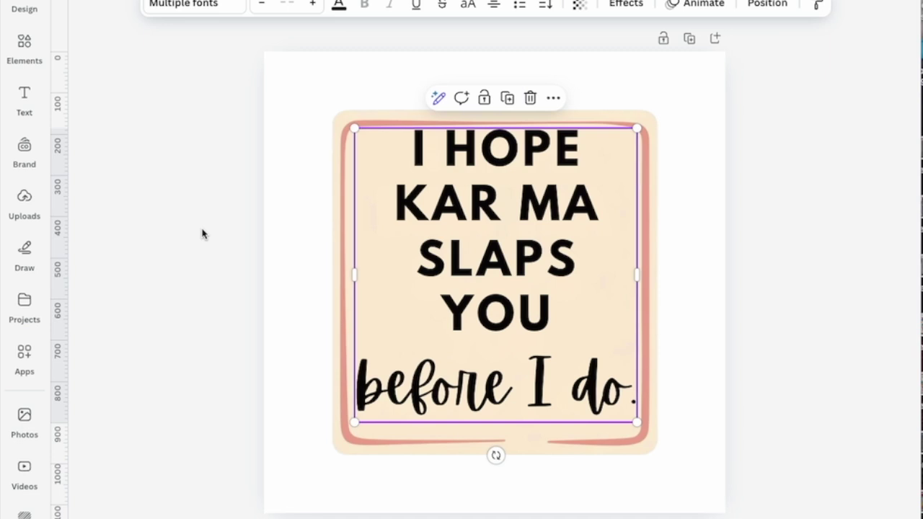
Step: Delete the sticker image and reposition the extracted text box
{"action": "left_click_drag", "start_coordinate": [512, 205], "coordinate": [514, 238]}
{"action": "left_click", "coordinate": [573, 127]}
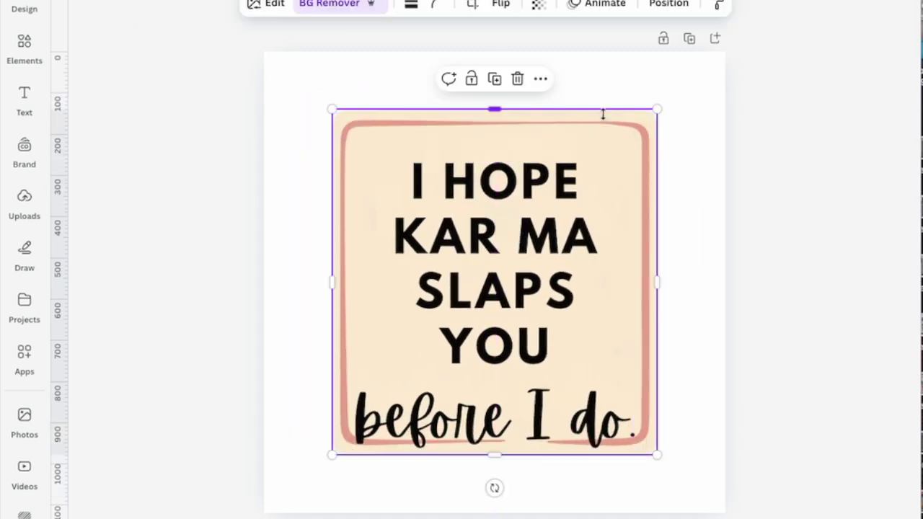
{"action": "key", "text": "Delete"}
{"action": "left_click", "coordinate": [542, 226]}
{"action": "mouse_move", "coordinate": [542, 227]}
{"action": "left_mouse_down"}
{"action": "mouse_move", "coordinate": [546, 200]}
{"action": "mouse_move", "coordinate": [548, 214]}
{"action": "mouse_move", "coordinate": [541, 210]}
{"action": "left_mouse_up"}
Step: Remove the space in 'KAR MA' so the text reads KARMA
{"action": "left_click", "coordinate": [524, 214]}
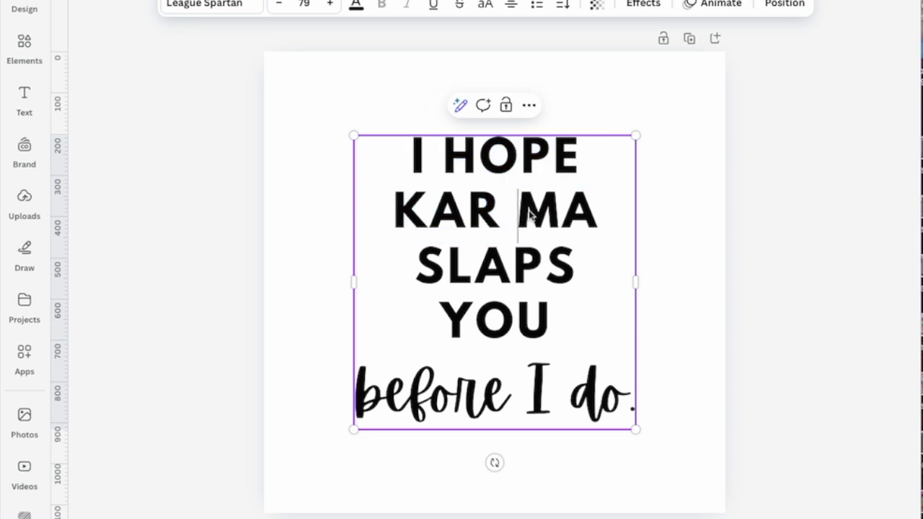
{"action": "key", "text": "BackSpace"}
{"action": "left_click", "coordinate": [735, 237]}
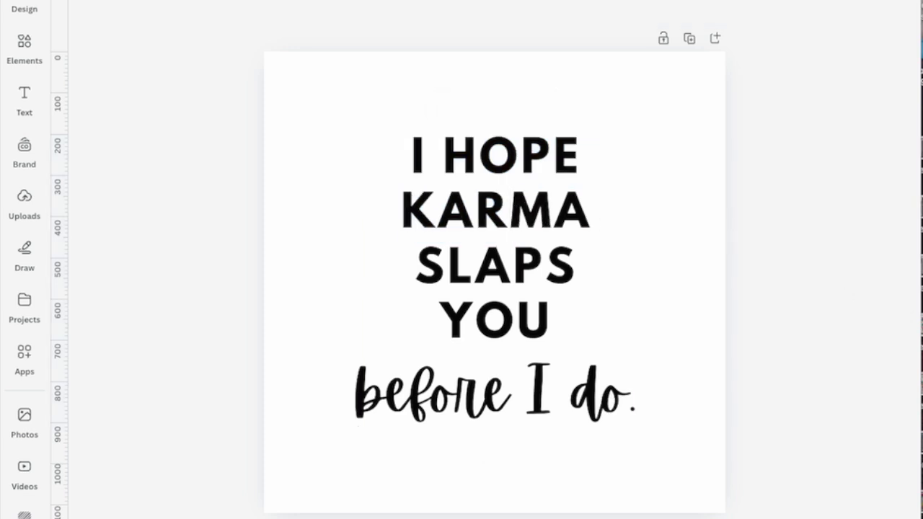
{"action": "left_click", "coordinate": [526, 390]}
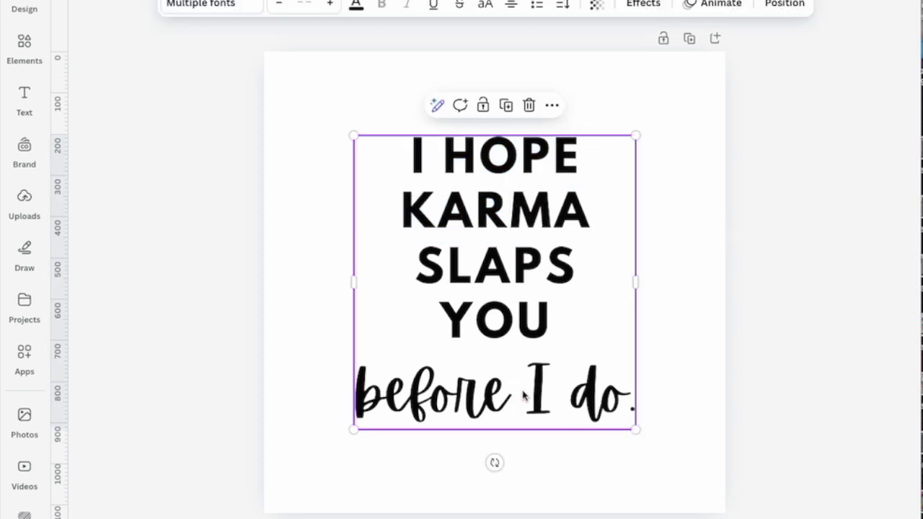
{"action": "left_click", "coordinate": [791, 378]}
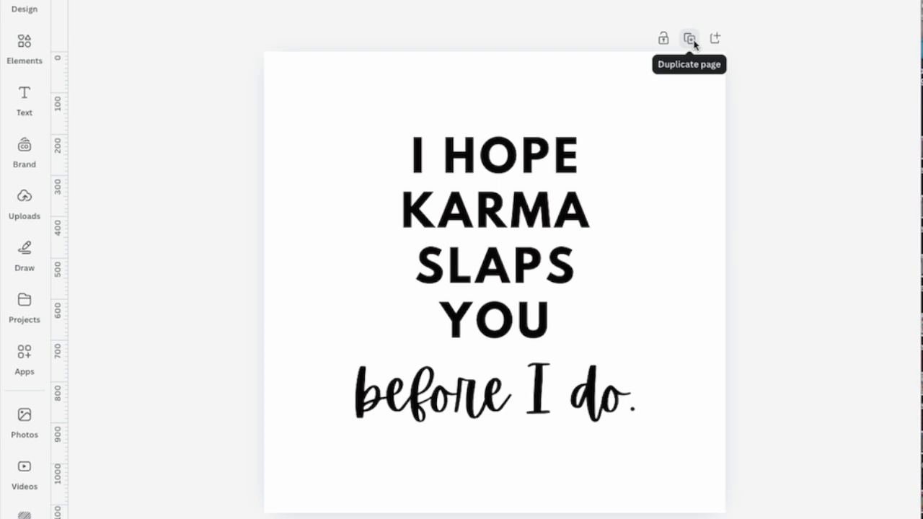
Step: Leave the design and go to Dream Lab through the latest launches page
{"action": "left_click", "coordinate": [562, 187]}
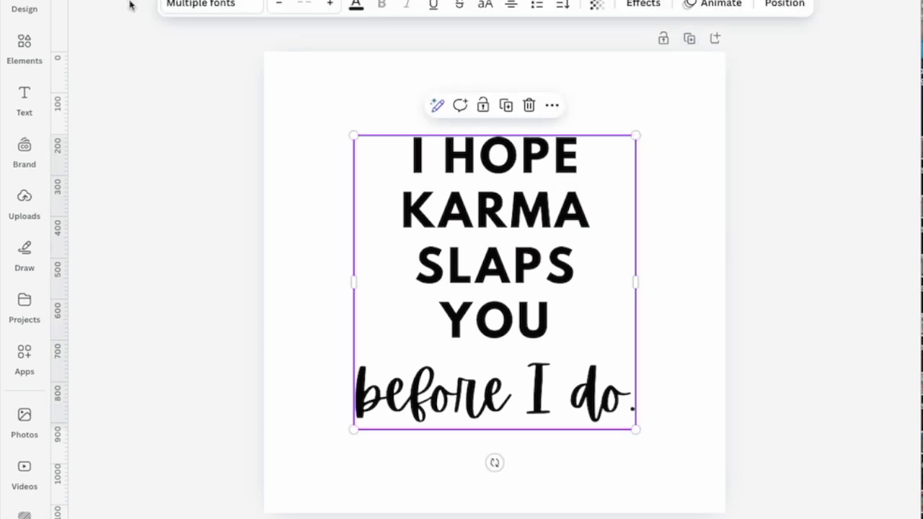
{"action": "left_click", "coordinate": [216, 6]}
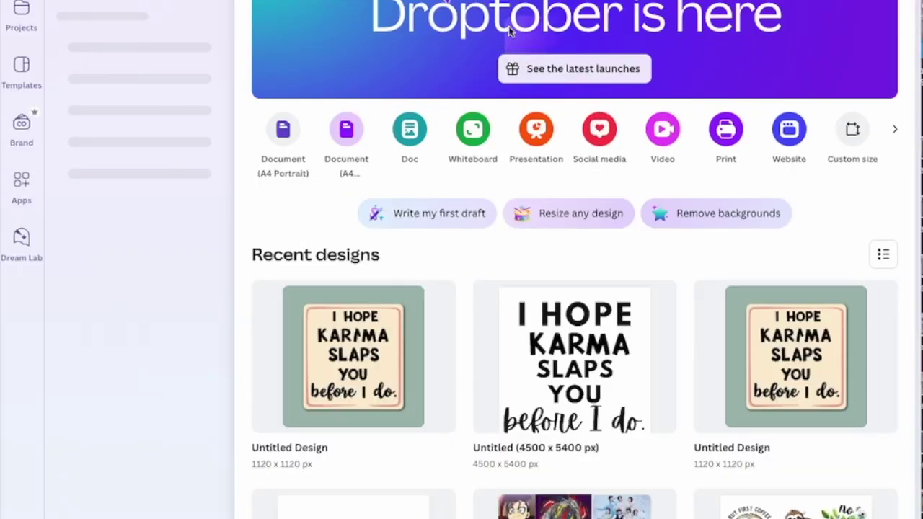
{"action": "left_click", "coordinate": [535, 70]}
{"action": "left_click", "coordinate": [347, 336]}
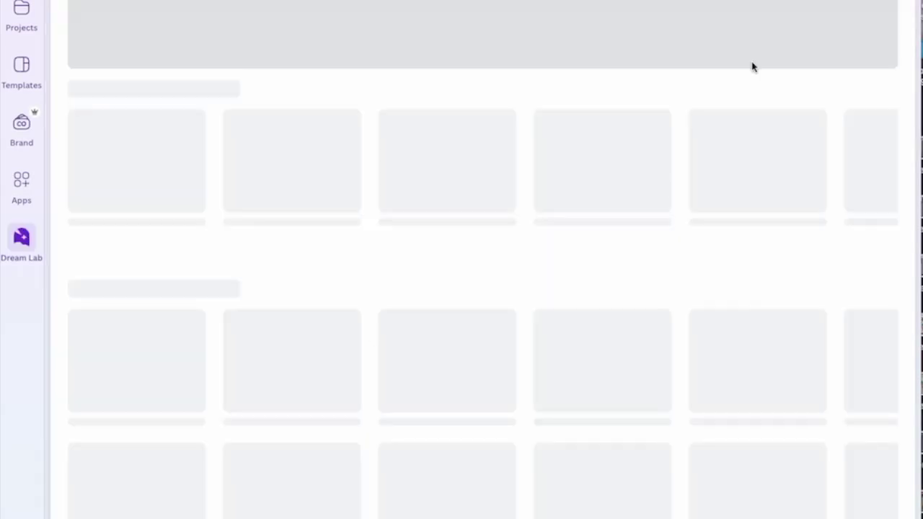
Step: Preview a generated karma sticker, then open the wood-background sticker in a design
{"action": "scroll", "coordinate": [306, 312], "scroll_direction": "down", "scroll_amount": 3}
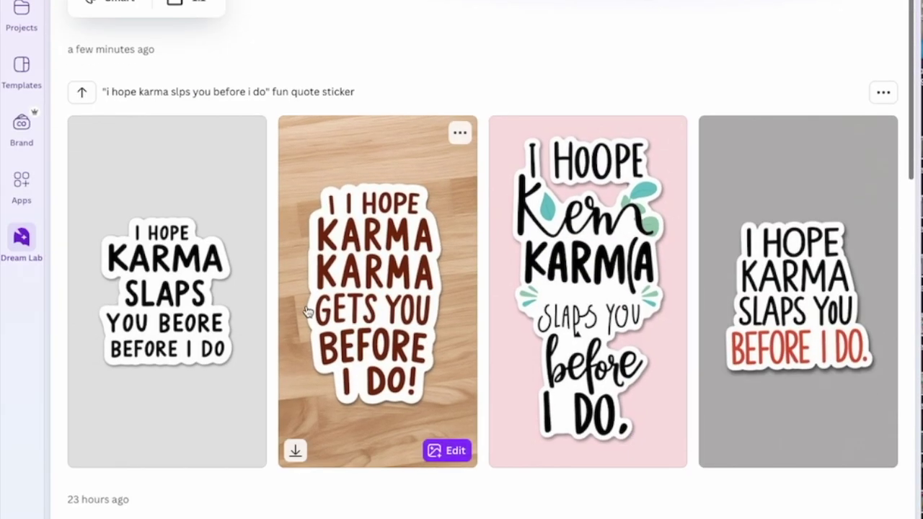
{"action": "left_click", "coordinate": [380, 288]}
{"action": "left_click", "coordinate": [737, 96]}
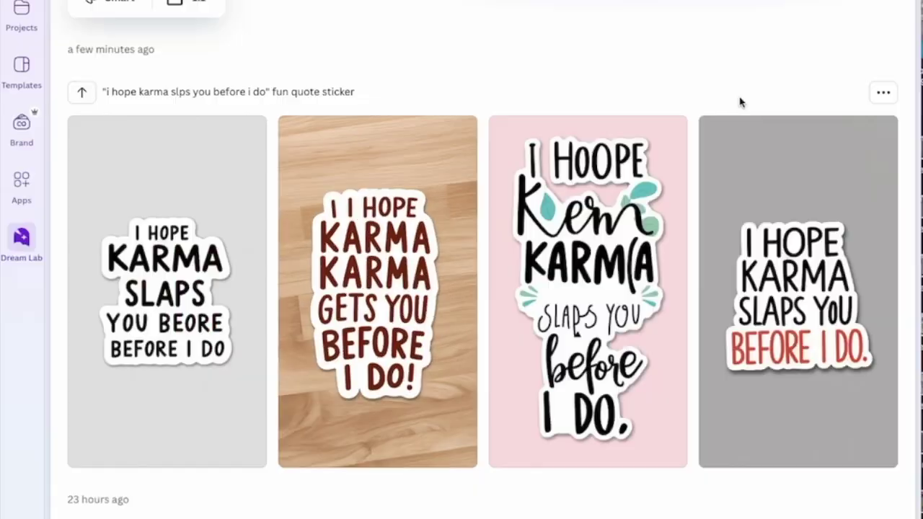
{"action": "left_click", "coordinate": [596, 255]}
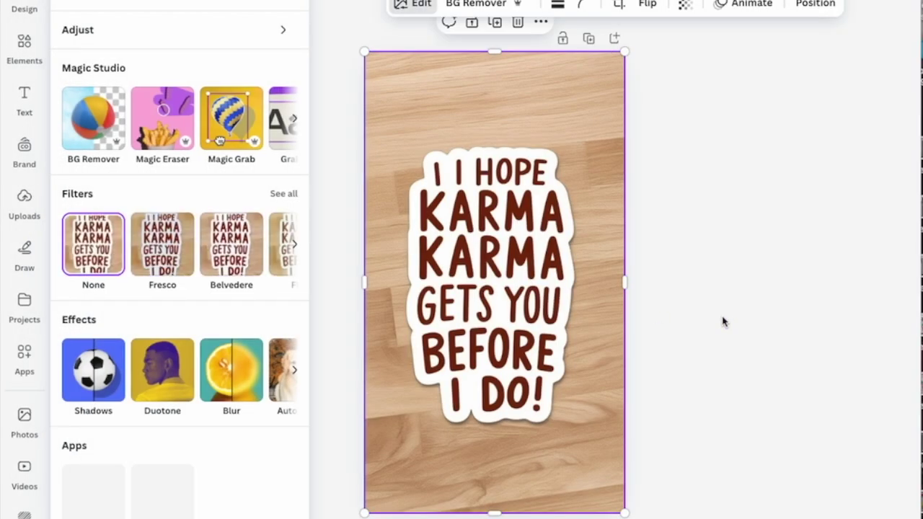
Step: Remove the sticker's wood background and push the contrast slider up to 100
{"action": "left_click", "coordinate": [93, 117]}
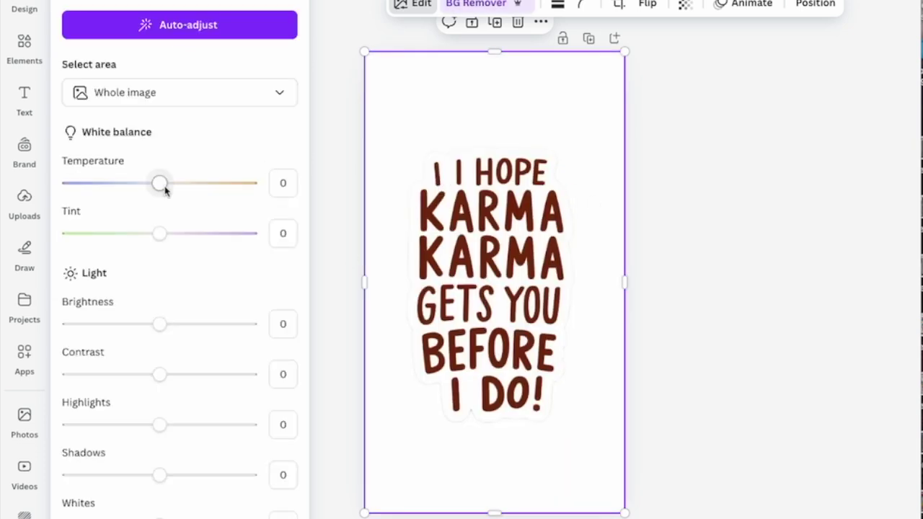
{"action": "left_click_drag", "start_coordinate": [161, 181], "coordinate": [152, 183]}
{"action": "mouse_move", "coordinate": [161, 233]}
{"action": "left_mouse_down"}
{"action": "mouse_move", "coordinate": [98, 239]}
{"action": "mouse_move", "coordinate": [161, 233]}
{"action": "left_mouse_up"}
{"action": "left_click_drag", "start_coordinate": [160, 324], "coordinate": [179, 324]}
{"action": "left_click_drag", "start_coordinate": [160, 375], "coordinate": [250, 374]}
{"action": "left_click_drag", "start_coordinate": [179, 324], "coordinate": [159, 324]}
Step: Experiment with the highlights and other Adjust sliders on the sticker
{"action": "scroll", "coordinate": [183, 344], "scroll_direction": "down", "scroll_amount": 3}
{"action": "left_click_drag", "start_coordinate": [159, 256], "coordinate": [68, 255]}
{"action": "left_click_drag", "start_coordinate": [160, 305], "coordinate": [29, 305]}
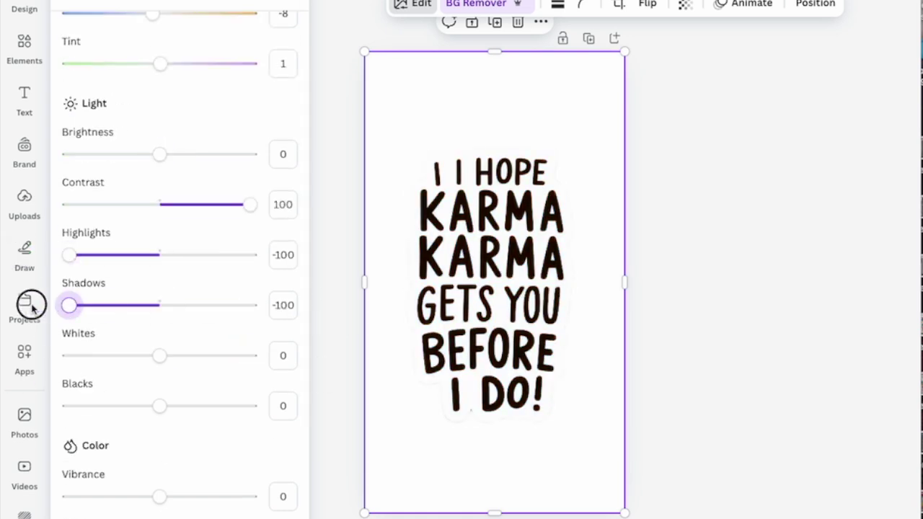
{"action": "left_click_drag", "start_coordinate": [159, 355], "coordinate": [320, 348]}
{"action": "left_click_drag", "start_coordinate": [160, 406], "coordinate": [262, 405]}
{"action": "scroll", "coordinate": [216, 404], "scroll_direction": "down", "scroll_amount": 2}
{"action": "left_click_drag", "start_coordinate": [160, 377], "coordinate": [250, 378]}
{"action": "left_click_drag", "start_coordinate": [159, 429], "coordinate": [39, 414]}
{"action": "scroll", "coordinate": [239, 449], "scroll_direction": "down", "scroll_amount": 3}
{"action": "left_click_drag", "start_coordinate": [160, 464], "coordinate": [249, 465]}
{"action": "mouse_move", "coordinate": [160, 515]}
{"action": "left_mouse_down"}
{"action": "mouse_move", "coordinate": [78, 514]}
{"action": "mouse_move", "coordinate": [158, 512]}
{"action": "left_mouse_up"}
{"action": "scroll", "coordinate": [118, 329], "scroll_direction": "up", "scroll_amount": 5}
{"action": "left_click_drag", "start_coordinate": [159, 248], "coordinate": [250, 248]}
{"action": "left_click_drag", "start_coordinate": [249, 298], "coordinate": [68, 299]}
{"action": "scroll", "coordinate": [132, 309], "scroll_direction": "up", "scroll_amount": 1}
{"action": "left_click_drag", "start_coordinate": [151, 181], "coordinate": [157, 181]}
{"action": "scroll", "coordinate": [157, 289], "scroll_direction": "down", "scroll_amount": 6}
Step: Select the lettering colour, raise whites to 100 and darken the blacks
{"action": "left_click", "coordinate": [113, 312]}
{"action": "left_click_drag", "start_coordinate": [160, 381], "coordinate": [250, 381]}
{"action": "left_click_drag", "start_coordinate": [159, 434], "coordinate": [243, 434]}
{"action": "left_click_drag", "start_coordinate": [159, 488], "coordinate": [274, 479]}
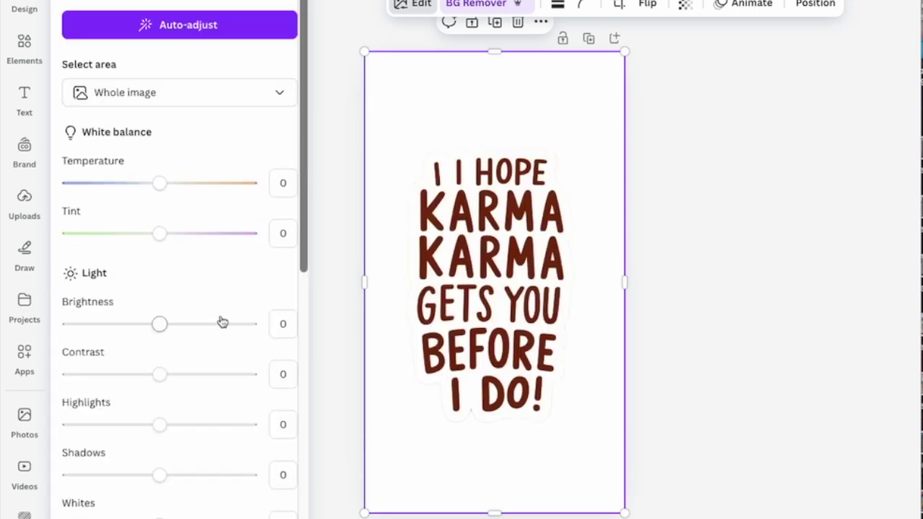
{"action": "scroll", "coordinate": [223, 322], "scroll_direction": "down", "scroll_amount": 4}
{"action": "left_click_drag", "start_coordinate": [159, 212], "coordinate": [250, 212]}
{"action": "left_click_drag", "start_coordinate": [159, 261], "coordinate": [250, 262]}
{"action": "scroll", "coordinate": [606, 260], "scroll_direction": "up", "scroll_amount": 5}
{"action": "key", "text": "ctrl+alt+0"}
Step: Erase the repeated first KARMA line with the Magic Eraser brush
{"action": "left_click", "coordinate": [65, 28]}
{"action": "left_click", "coordinate": [161, 113]}
{"action": "left_click_drag", "start_coordinate": [401, 119], "coordinate": [411, 127]}
{"action": "left_click_drag", "start_coordinate": [390, 162], "coordinate": [578, 183]}
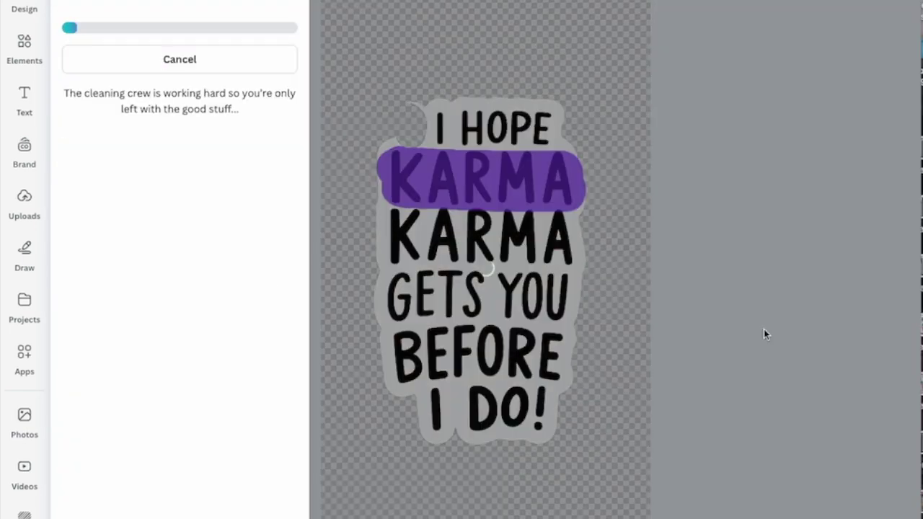
{"action": "key", "text": "ctrl+z"}
{"action": "mouse_move", "coordinate": [401, 160]}
{"action": "left_mouse_down"}
{"action": "mouse_move", "coordinate": [526, 181]}
{"action": "mouse_move", "coordinate": [574, 177]}
{"action": "left_mouse_up"}
{"action": "left_click", "coordinate": [180, 154]}
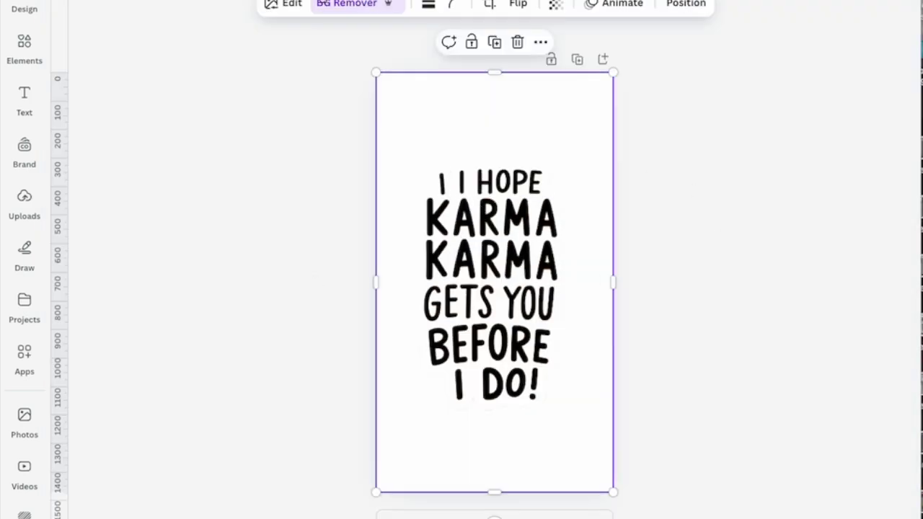
Step: Erase the duplicated leading I, then mark the extra KARMA line again
{"action": "left_click", "coordinate": [281, 6]}
{"action": "left_click", "coordinate": [163, 117]}
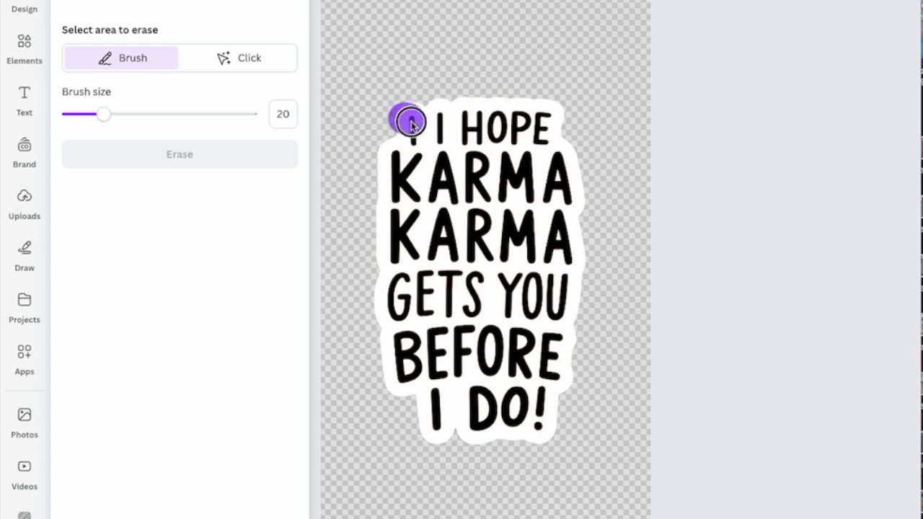
{"action": "left_click_drag", "start_coordinate": [411, 132], "coordinate": [401, 128]}
{"action": "left_click", "coordinate": [136, 152]}
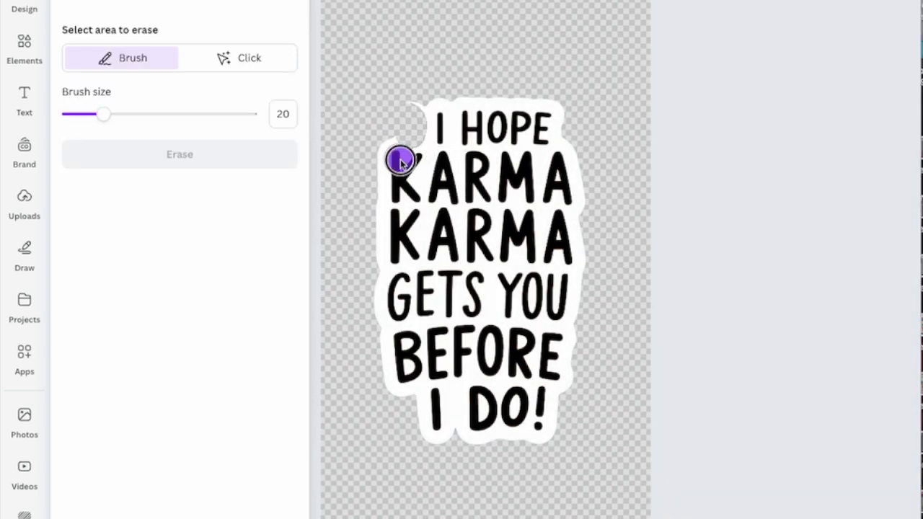
{"action": "mouse_move", "coordinate": [400, 189]}
{"action": "left_mouse_down"}
{"action": "mouse_move", "coordinate": [443, 191]}
{"action": "mouse_move", "coordinate": [433, 165]}
{"action": "mouse_move", "coordinate": [488, 167]}
{"action": "mouse_move", "coordinate": [498, 190]}
{"action": "mouse_move", "coordinate": [549, 190]}
{"action": "mouse_move", "coordinate": [560, 181]}
{"action": "mouse_move", "coordinate": [555, 170]}
{"action": "left_mouse_up"}
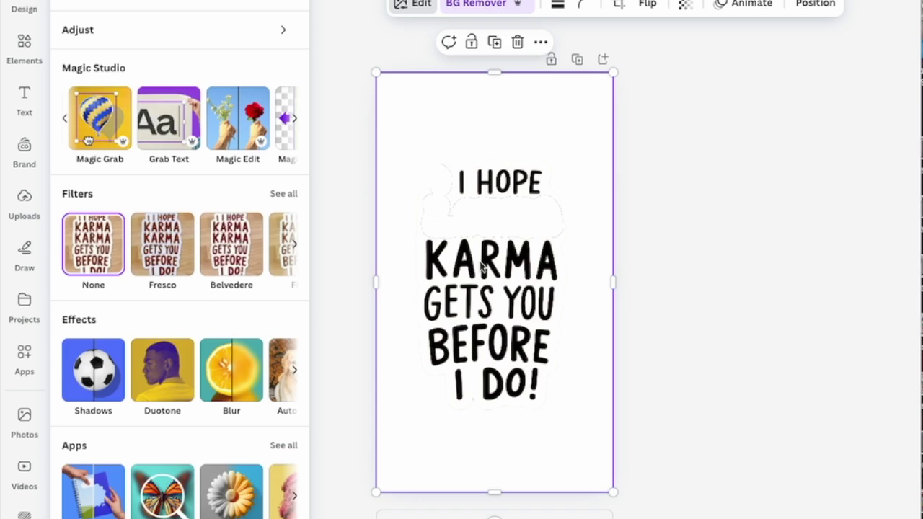
Step: Use Grab Text with All text to turn the cleaned sticker into editable 'I HOPE KARMA GETS YOU BEFORE I DO!'
{"action": "key", "text": "Escape"}
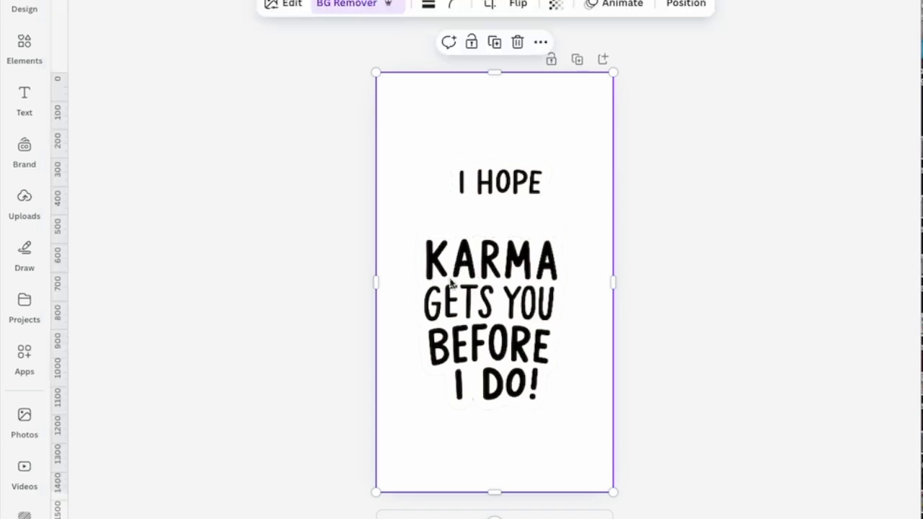
{"action": "left_click", "coordinate": [287, 5]}
{"action": "scroll", "coordinate": [212, 171], "scroll_direction": "right", "scroll_amount": 3}
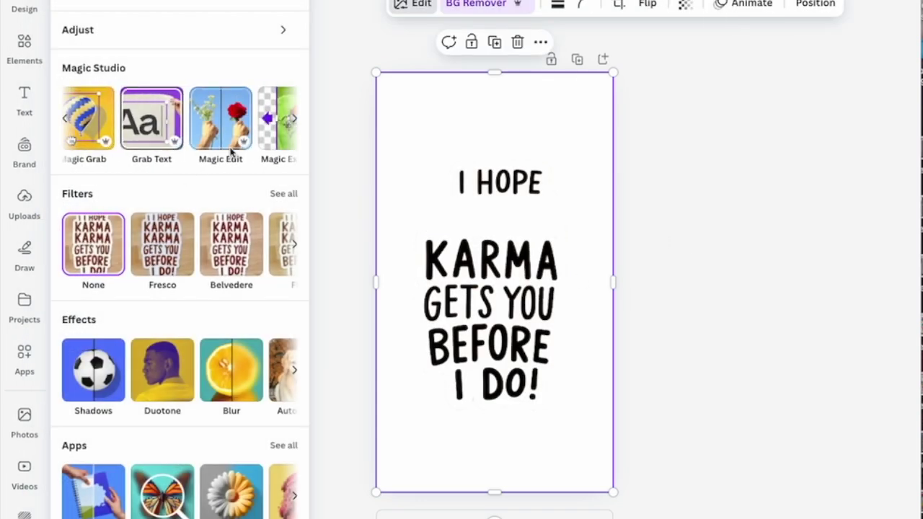
{"action": "left_click", "coordinate": [163, 148]}
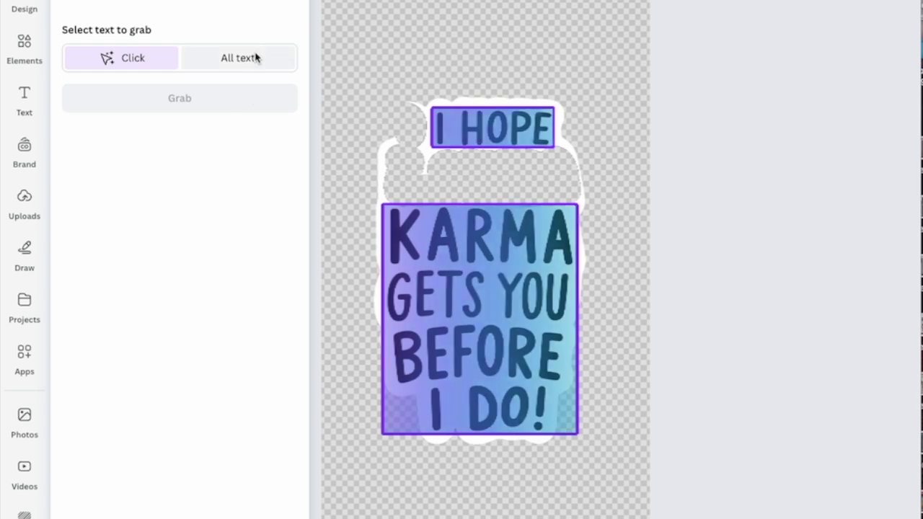
{"action": "left_click", "coordinate": [260, 57]}
{"action": "left_click", "coordinate": [208, 96]}
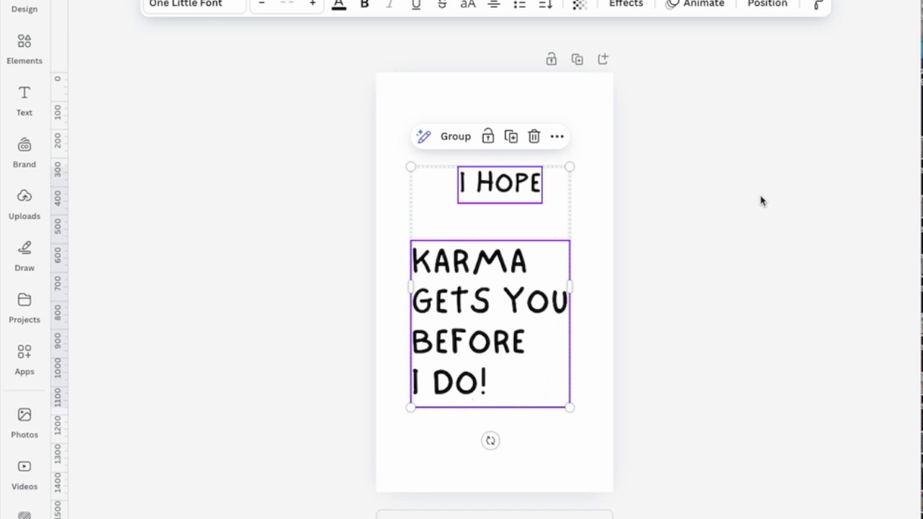
{"action": "left_click", "coordinate": [664, 233]}
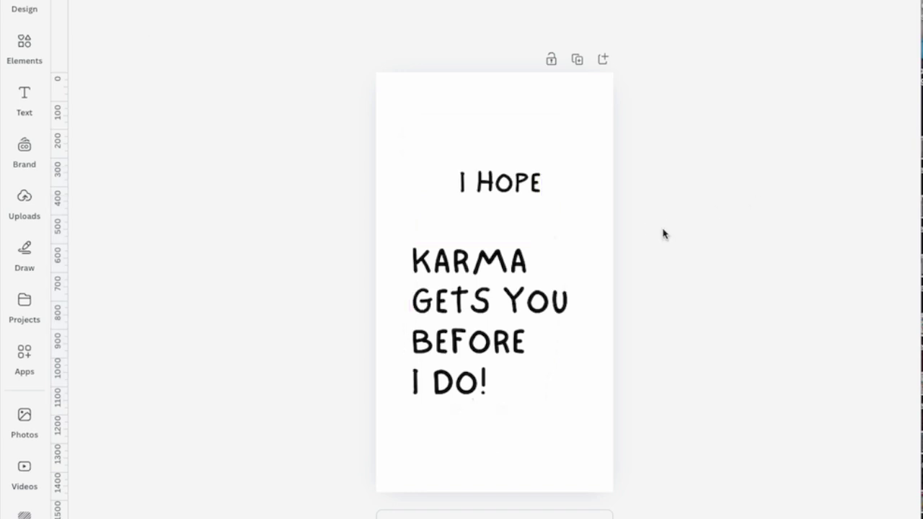
Step: Move I HOPE down to sit above KARMA, then shift both text blocks up the page
{"action": "left_click_drag", "start_coordinate": [488, 182], "coordinate": [439, 221]}
{"action": "left_click", "coordinate": [802, 305]}
{"action": "left_click_drag", "start_coordinate": [629, 431], "coordinate": [482, 369]}
{"action": "left_click_drag", "start_coordinate": [477, 297], "coordinate": [483, 262]}
{"action": "left_click", "coordinate": [757, 291]}
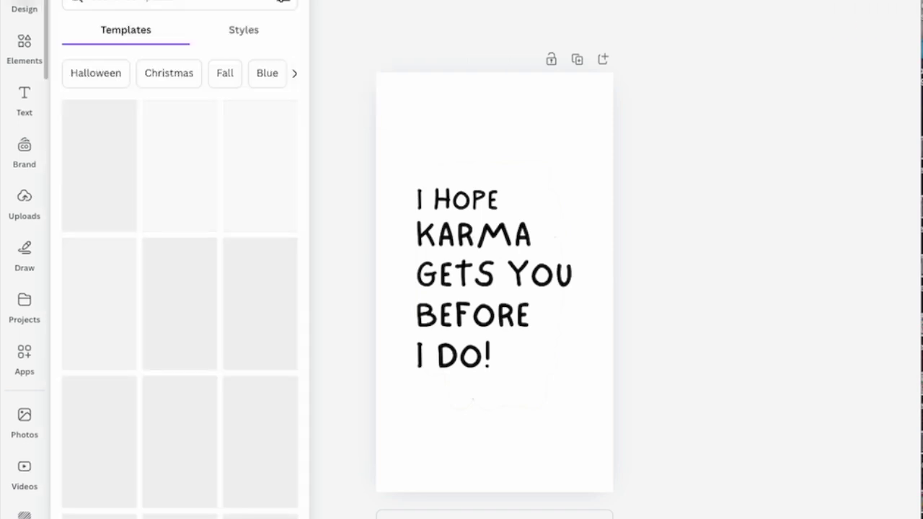
Step: Remove the wood background from the unedited sticker copy with BG Remover
{"action": "left_click", "coordinate": [759, 217]}
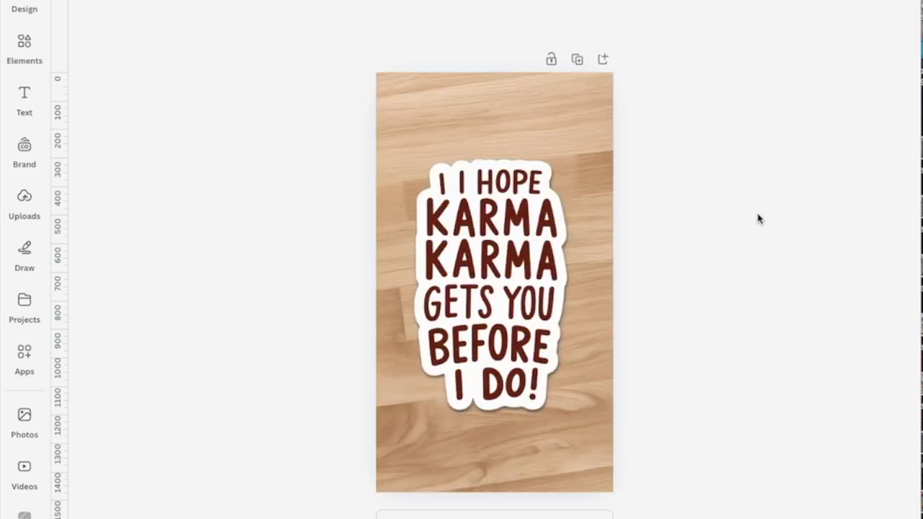
{"action": "left_click", "coordinate": [554, 157]}
{"action": "left_click", "coordinate": [333, 8]}
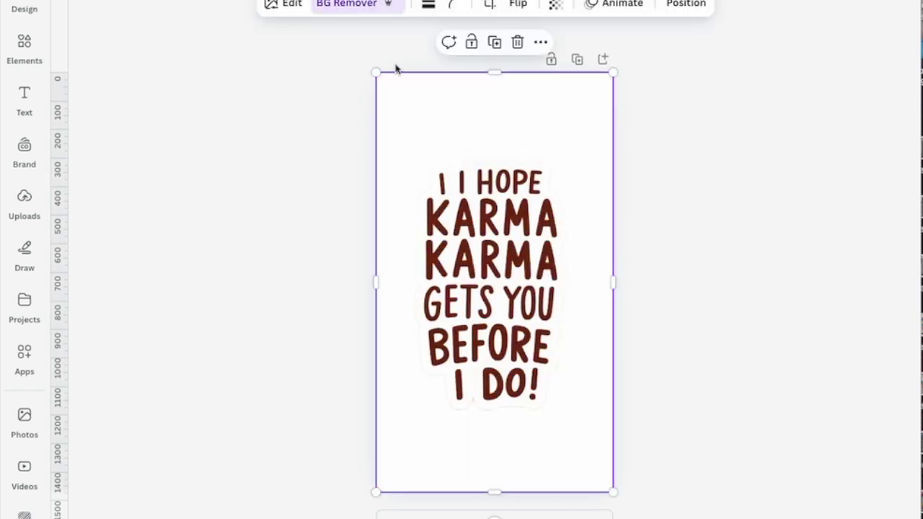
Step: Run Grab Text with All text on the brown karma sticker to extract its lettering
{"action": "left_click", "coordinate": [293, 5]}
{"action": "left_click", "coordinate": [292, 119]}
{"action": "left_click", "coordinate": [293, 119]}
{"action": "left_click", "coordinate": [156, 126]}
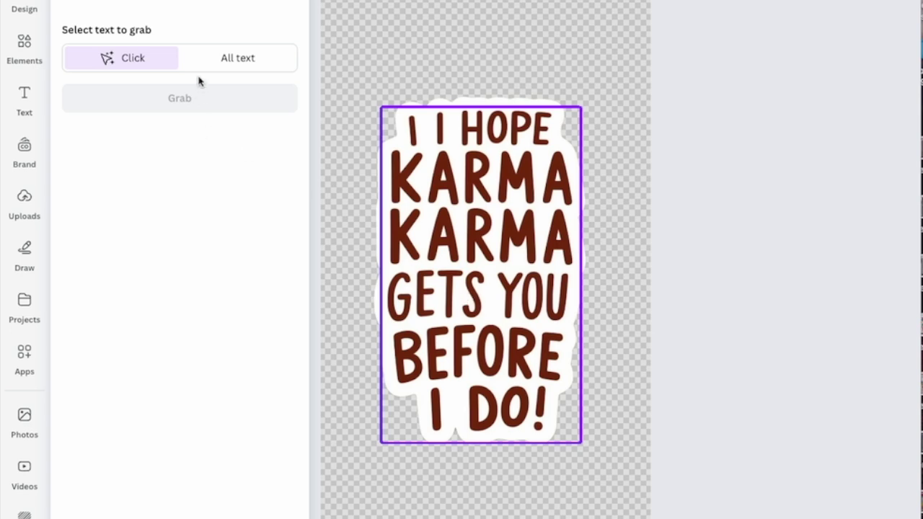
{"action": "left_click", "coordinate": [233, 57]}
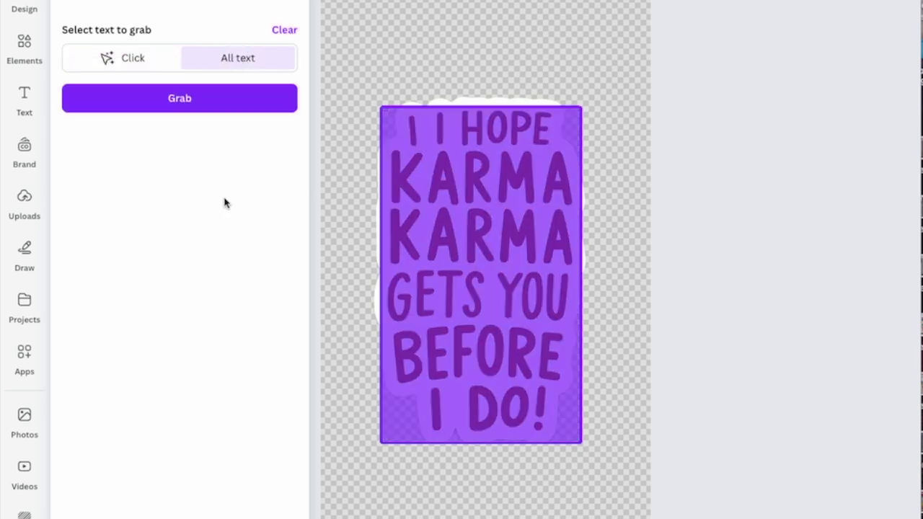
{"action": "left_click", "coordinate": [218, 94]}
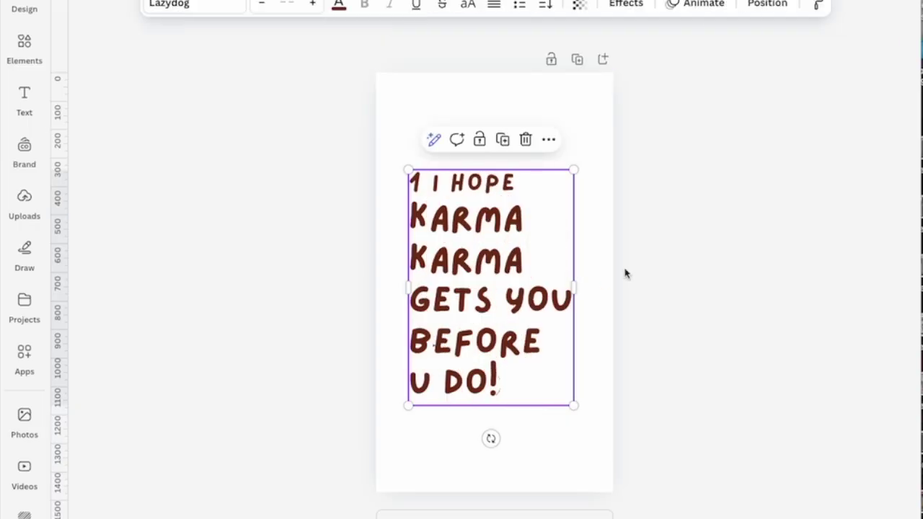
Step: Delete the stray leading '1' from the grabbed text and colour all the text black
{"action": "double_click", "coordinate": [442, 209]}
{"action": "left_click_drag", "start_coordinate": [409, 182], "coordinate": [433, 184]}
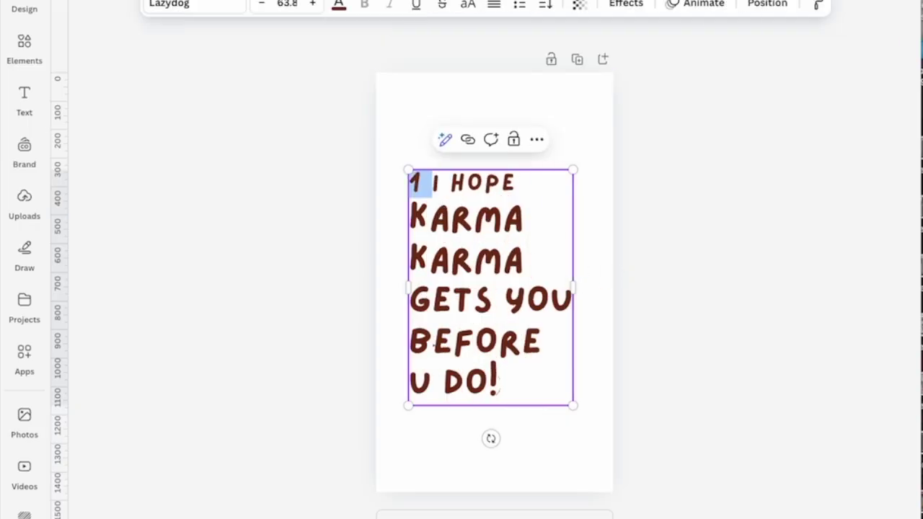
{"action": "key", "text": "BackSpace"}
{"action": "key", "text": "Escape"}
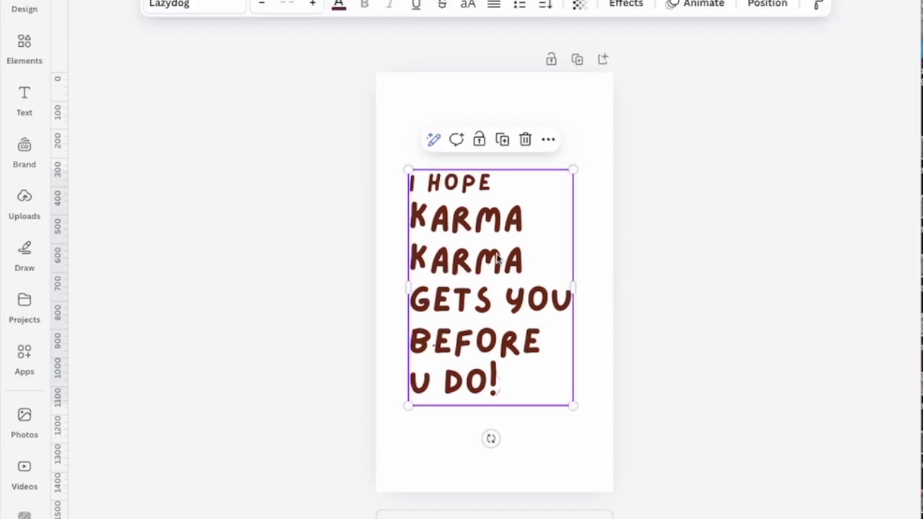
{"action": "left_click", "coordinate": [338, 6]}
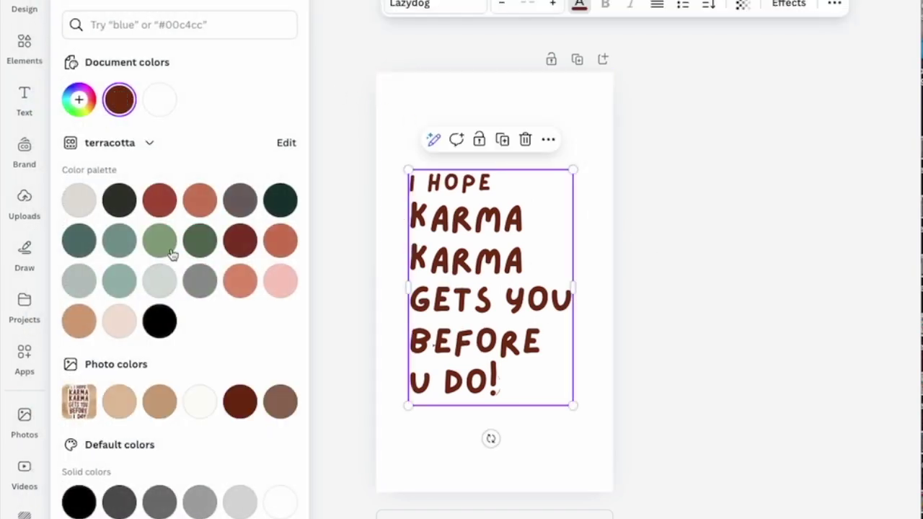
{"action": "scroll", "coordinate": [198, 301], "scroll_direction": "down", "scroll_amount": 2}
{"action": "left_click", "coordinate": [77, 441]}
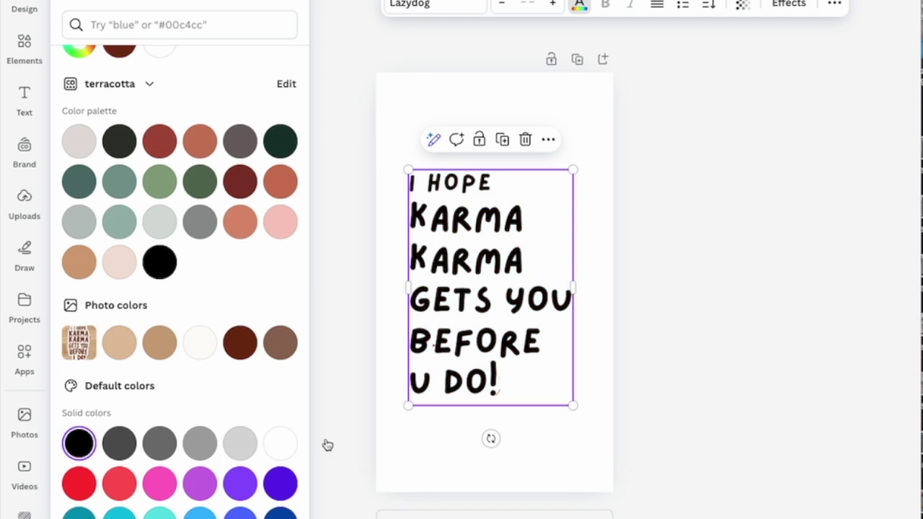
Step: Try deleting letters in BEFORE, then undo the deletions and restore the black colour
{"action": "double_click", "coordinate": [443, 354]}
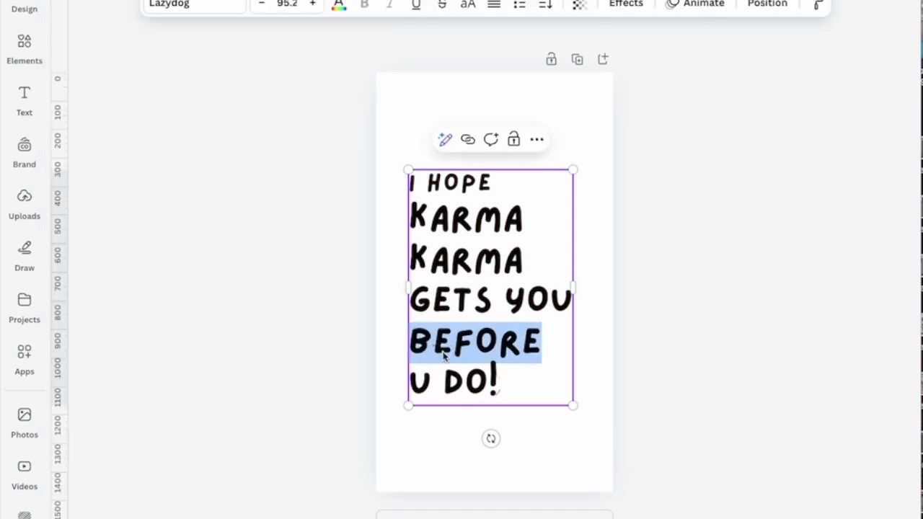
{"action": "left_click", "coordinate": [433, 343]}
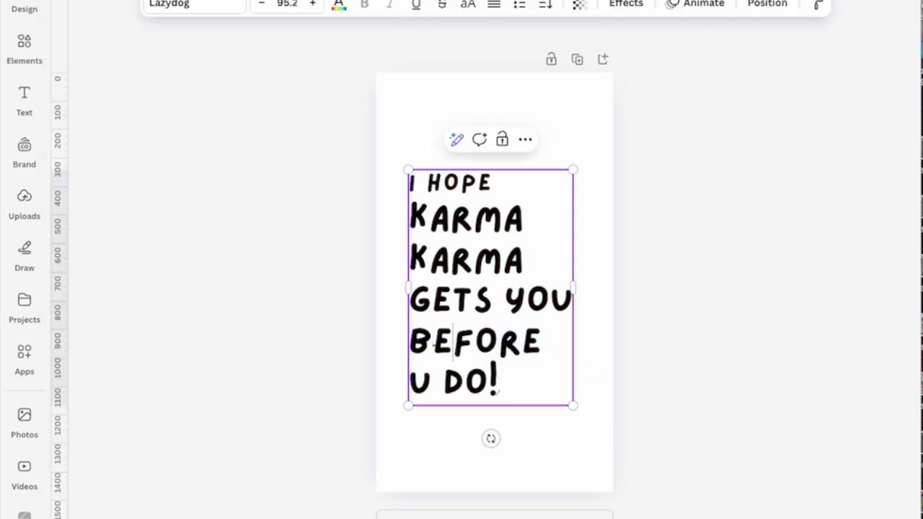
{"action": "key", "text": "BackSpace"}
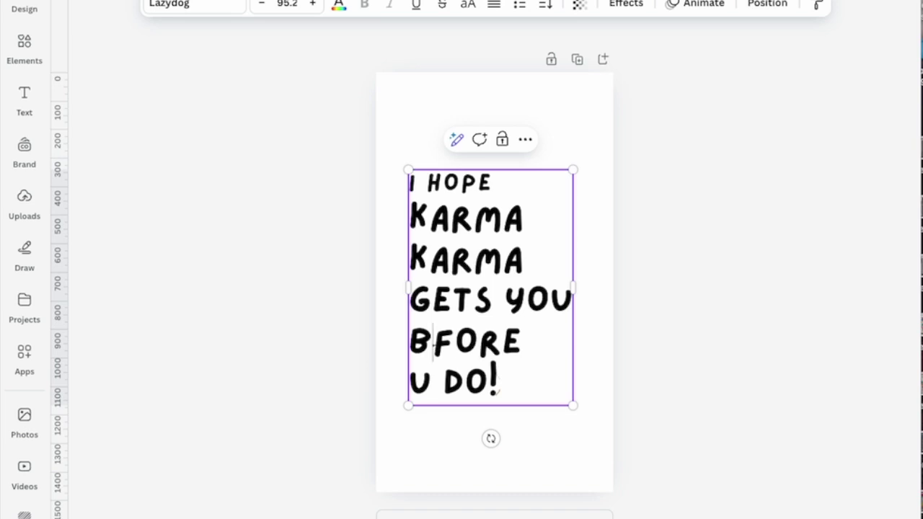
{"action": "key", "text": "BackSpace"}
{"action": "key", "text": "ctrl+z"}
{"action": "key", "text": "ctrl+z"}
{"action": "key", "text": "ctrl+z"}
{"action": "key", "text": "ctrl+y"}
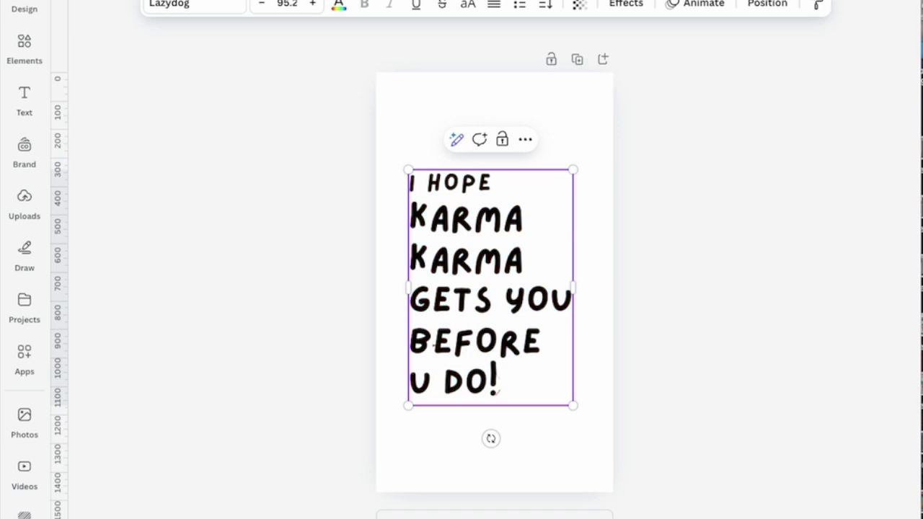
{"action": "left_click_drag", "start_coordinate": [477, 348], "coordinate": [509, 248]}
{"action": "left_click", "coordinate": [777, 360]}
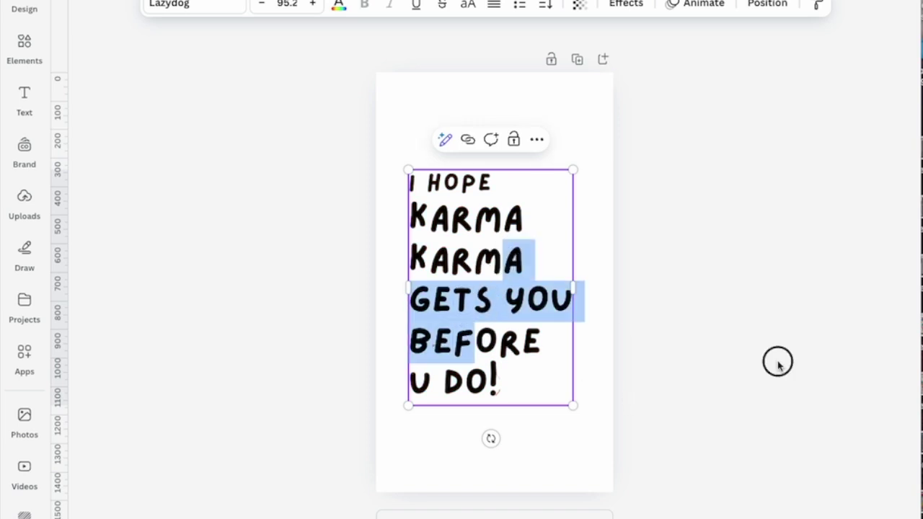